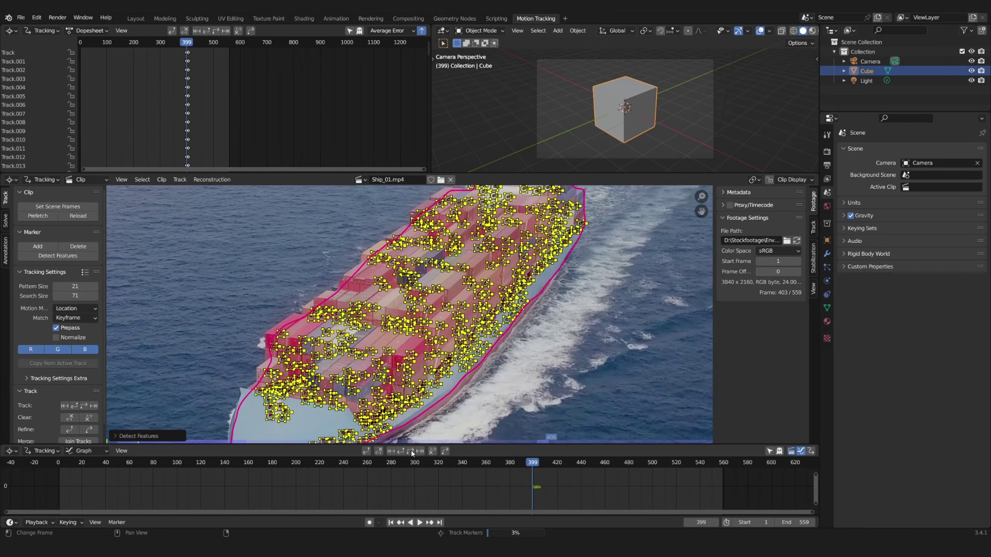
scroll(420, 376, "down", 3)
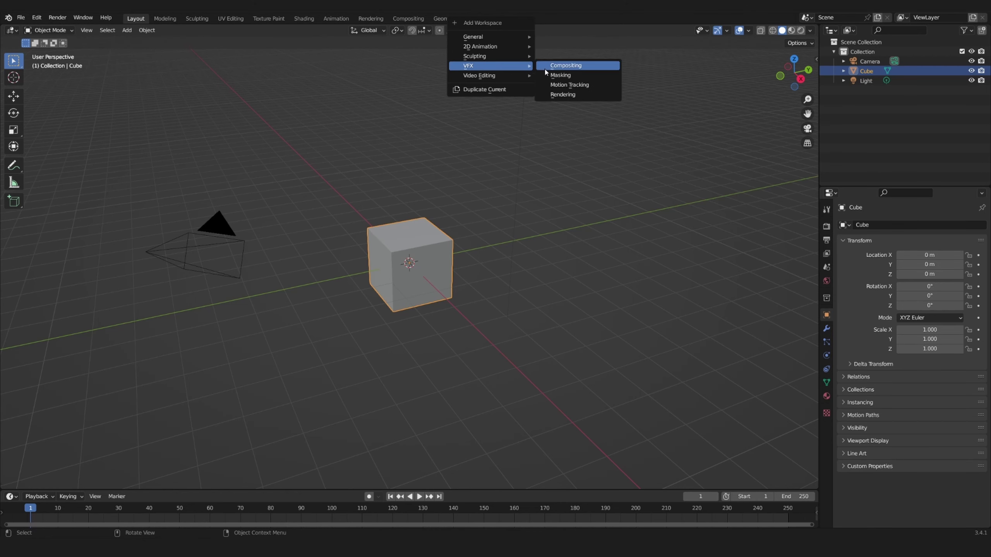
Step: Add a VFX Motion Tracking workspace and open the clip Ship_01.mp4 in the clip editor
left_click(580, 85)
left_click(415, 180)
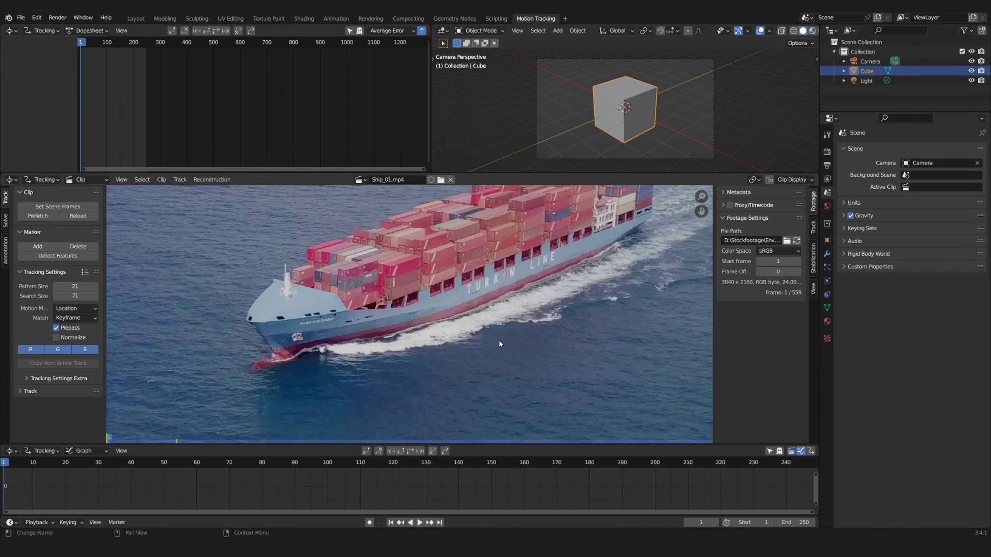
Step: Match the scene's frame range to the ship clip and prefetch its frames
scroll(499, 343, "down", 5)
left_click(70, 206)
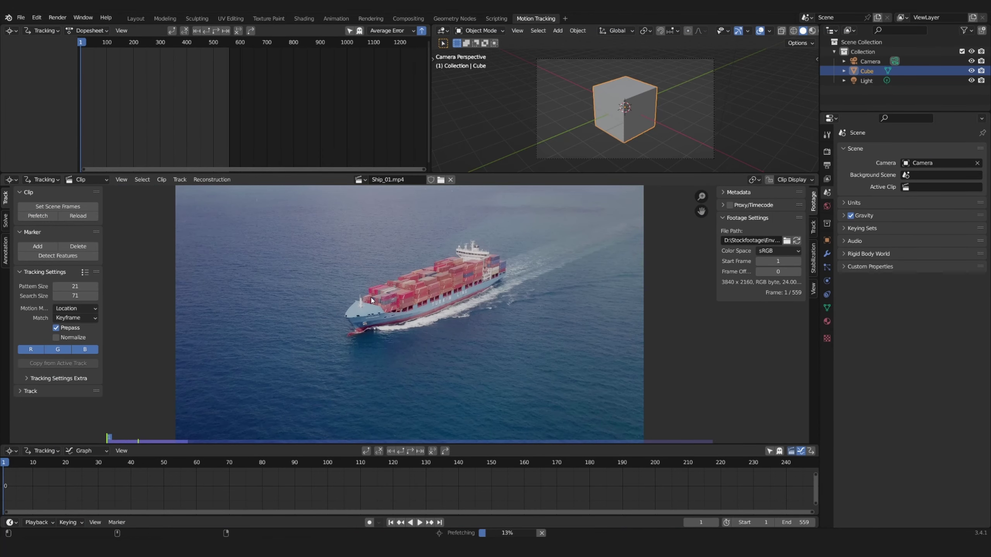
Step: Go to frame 399 and draw a closed annotation outline around the container ship
scroll(584, 492, "down", 12)
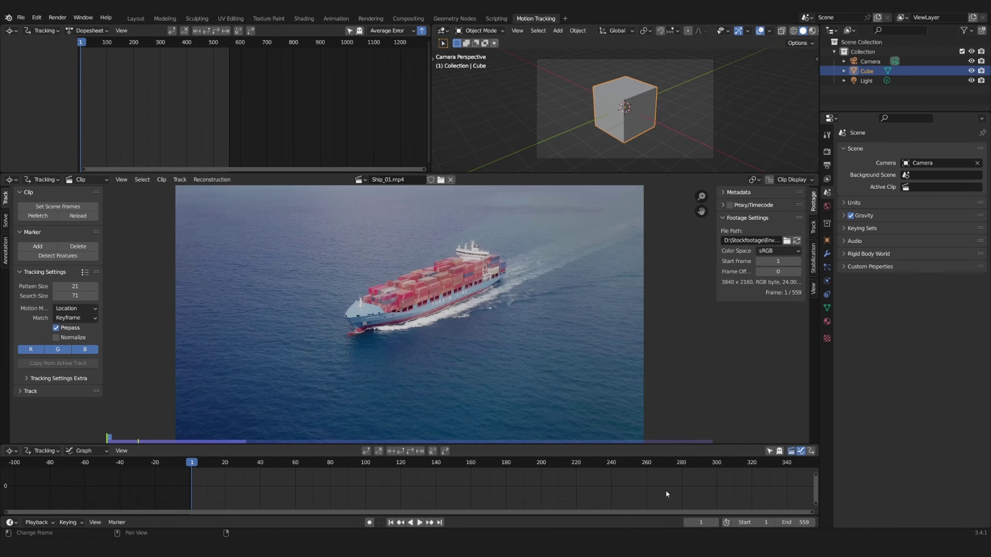
left_click_drag(511, 513, 665, 513)
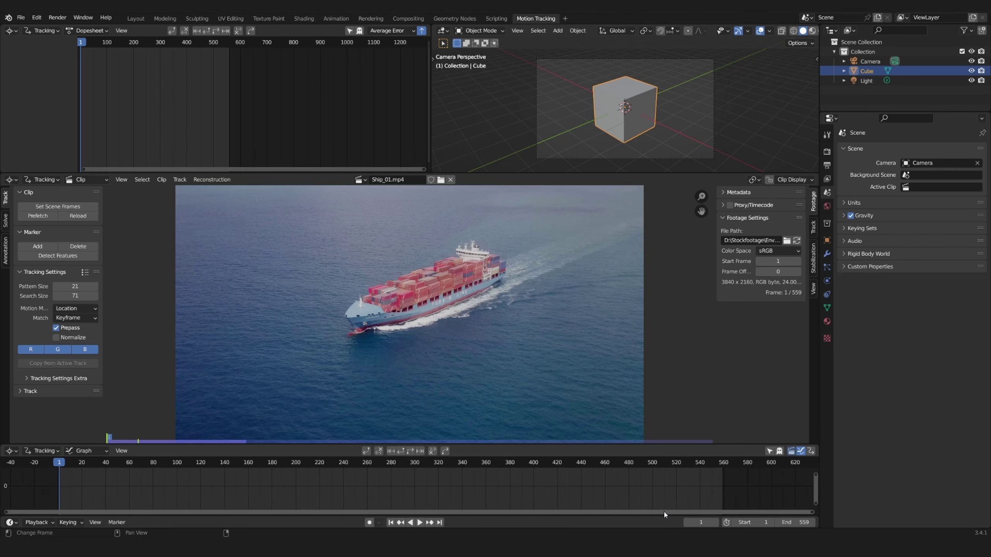
left_click(533, 465)
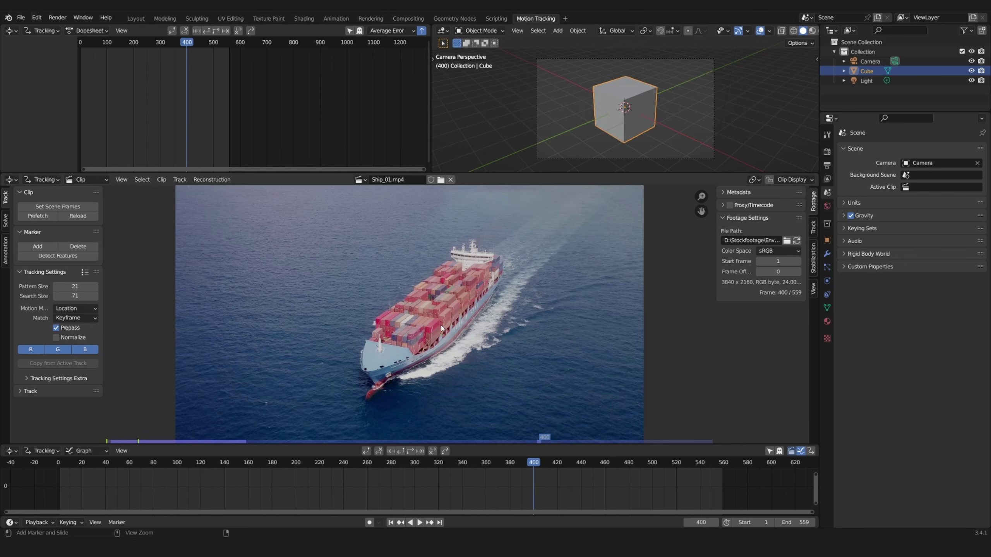
scroll(402, 358, "up", 5)
key("ctrl+space")
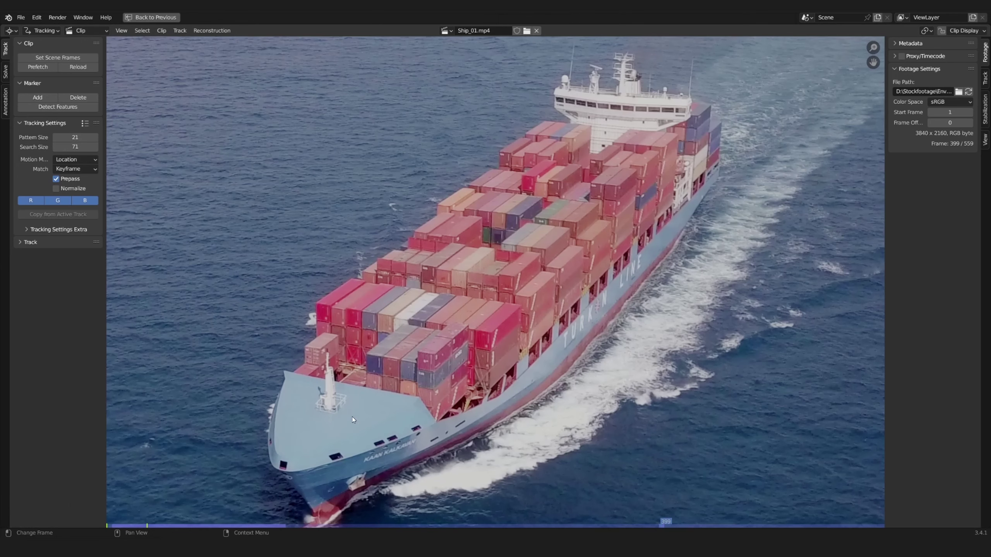
left_click_drag(271, 444, 278, 463)
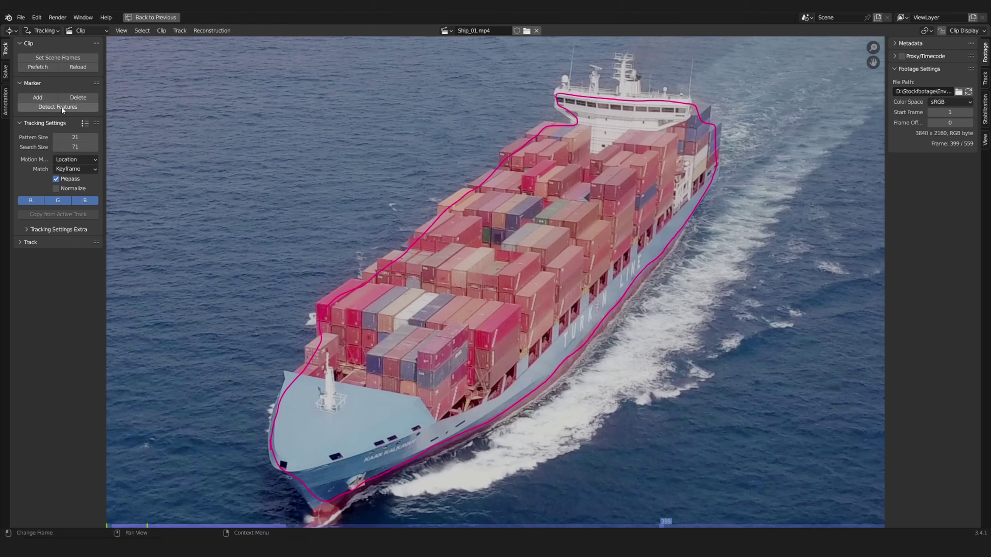
Step: Detect features with the placement limited to inside the annotated area
left_click(141, 520)
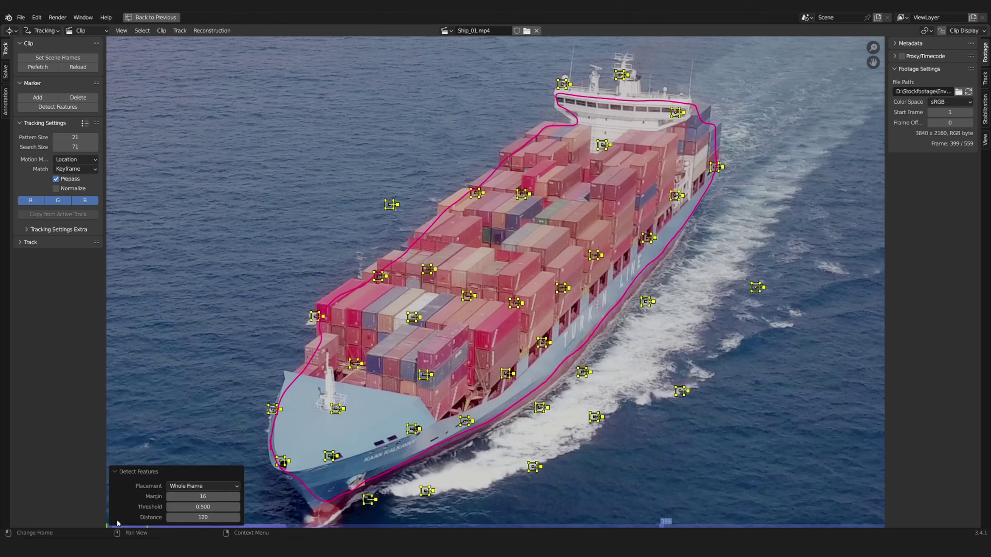
left_click(191, 486)
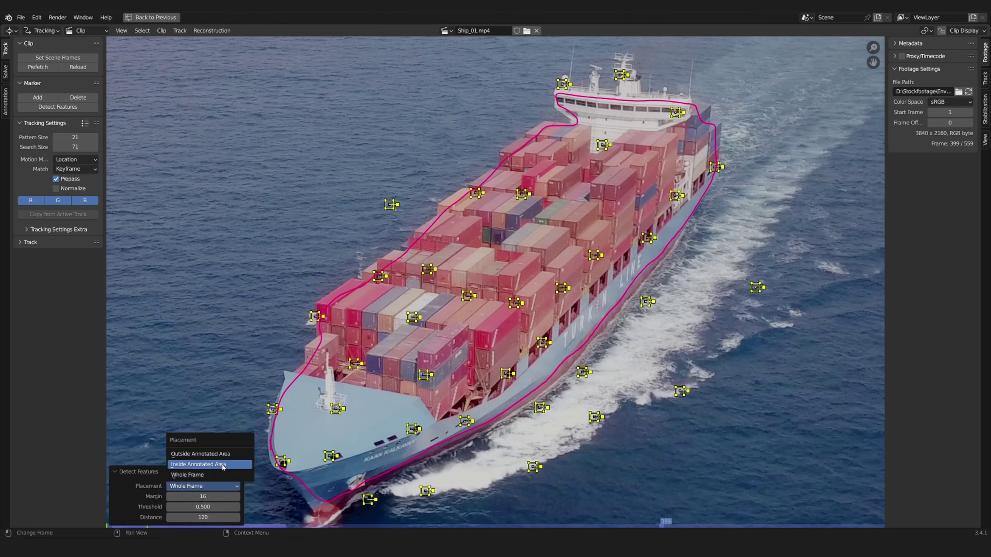
left_click(223, 465)
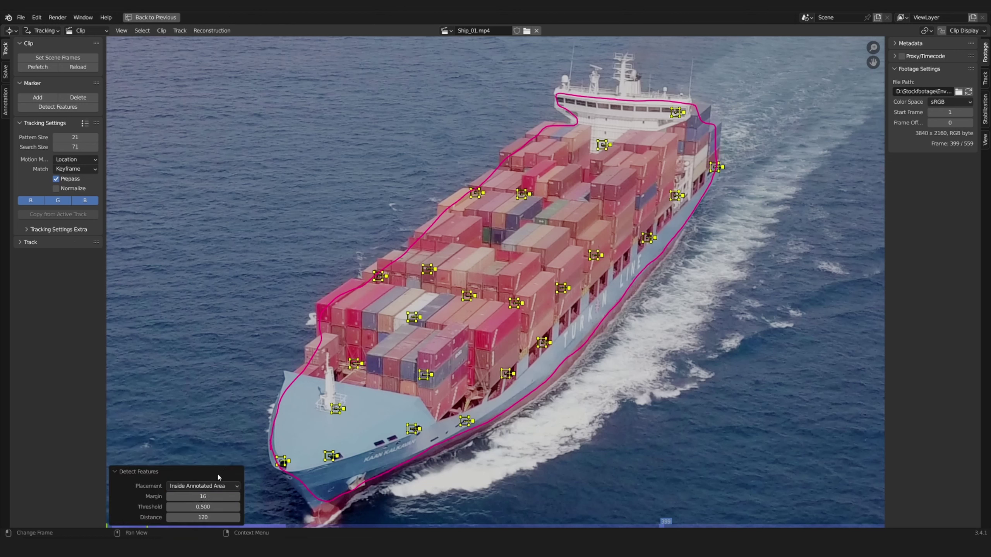
Step: Set the feature detection margin to 8, threshold to 0.1 and distance to 20
left_click(202, 507)
type("0.5")
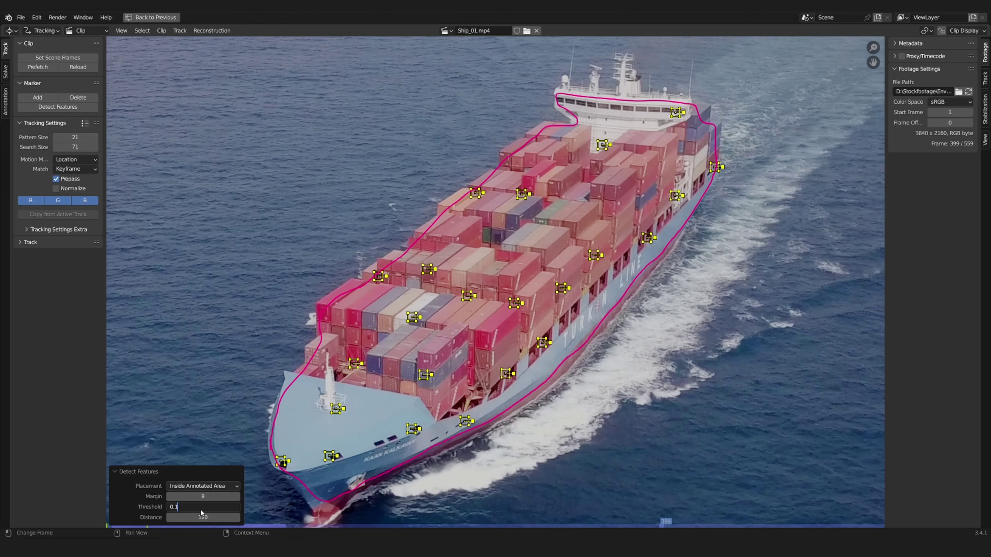
key("Return")
scroll(245, 455, "down", 1)
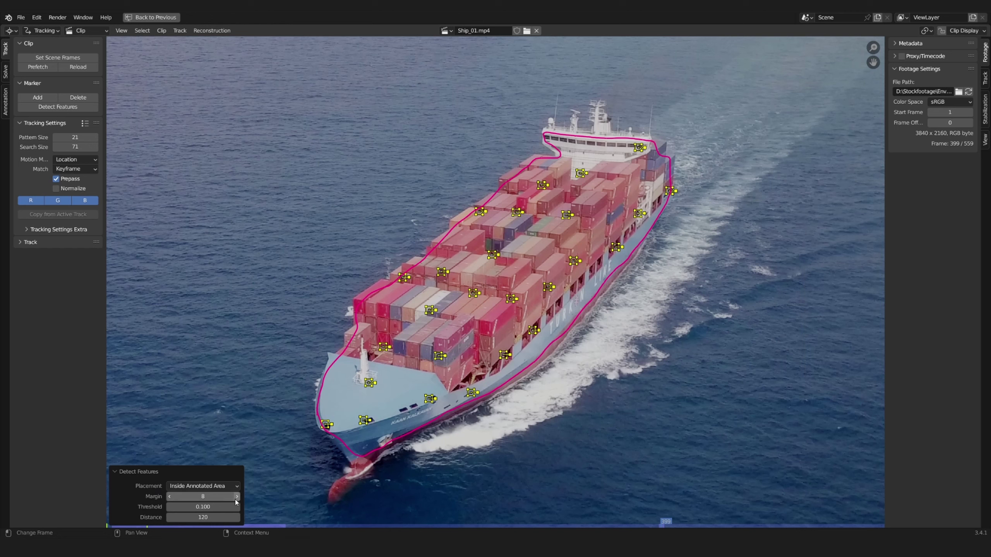
left_click(200, 517)
key("Return")
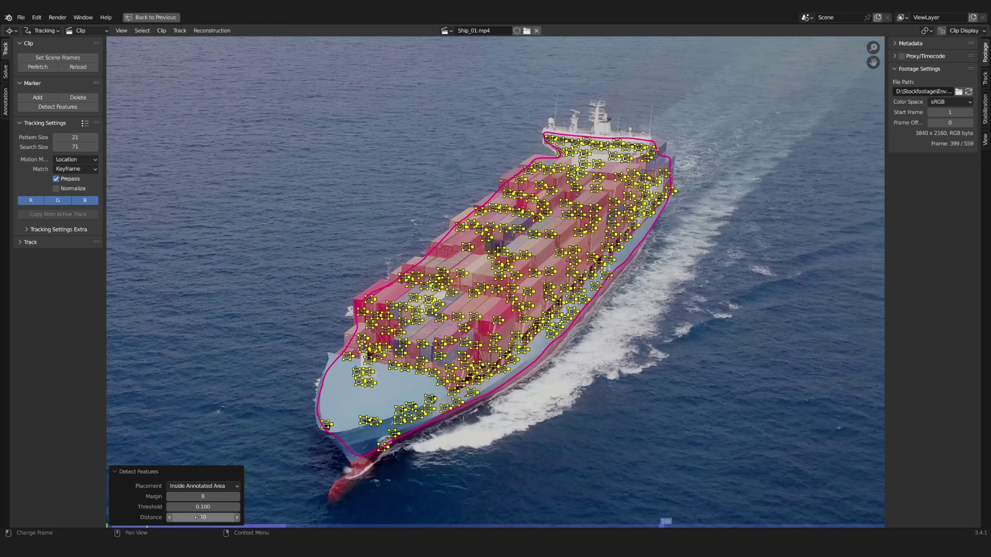
key("Return")
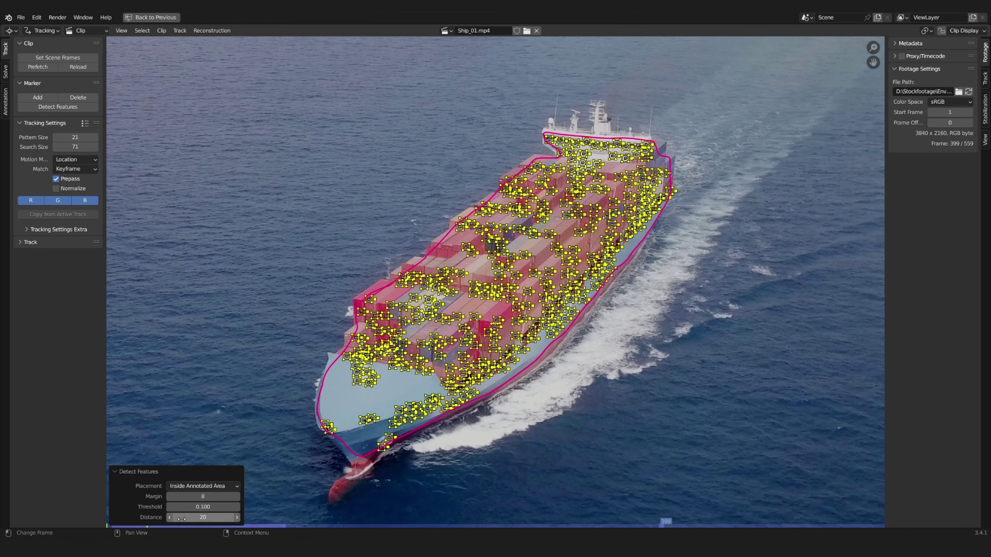
Step: Track all detected markers forward to the end of the clip and backward from frame 400 towards its start
key("ctrl+space")
left_click(410, 452)
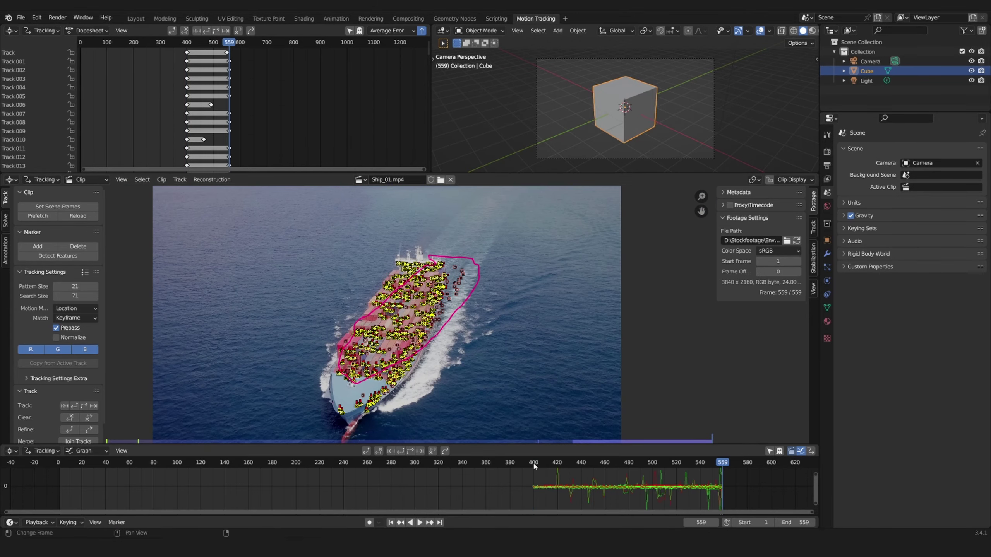
left_click(535, 465)
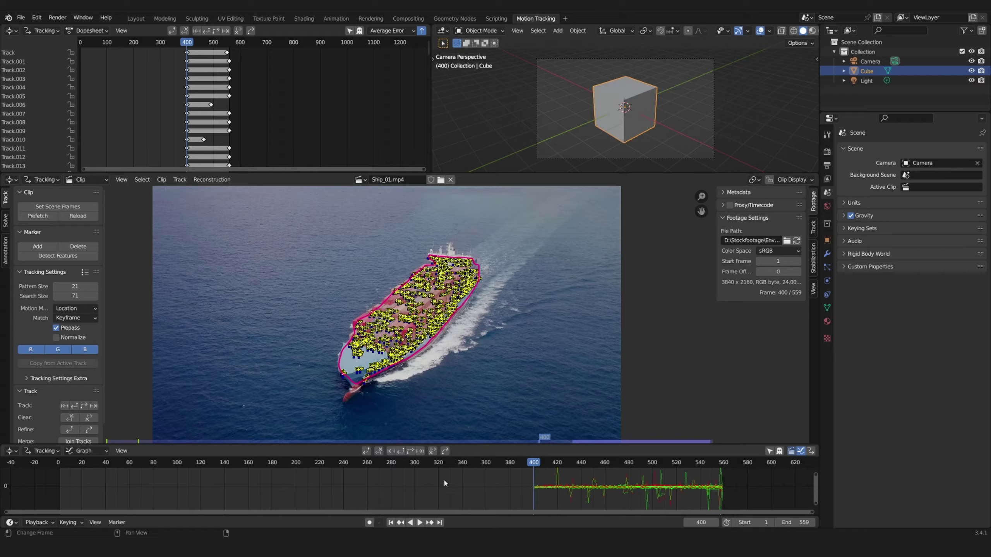
key("shift+ctrl+t")
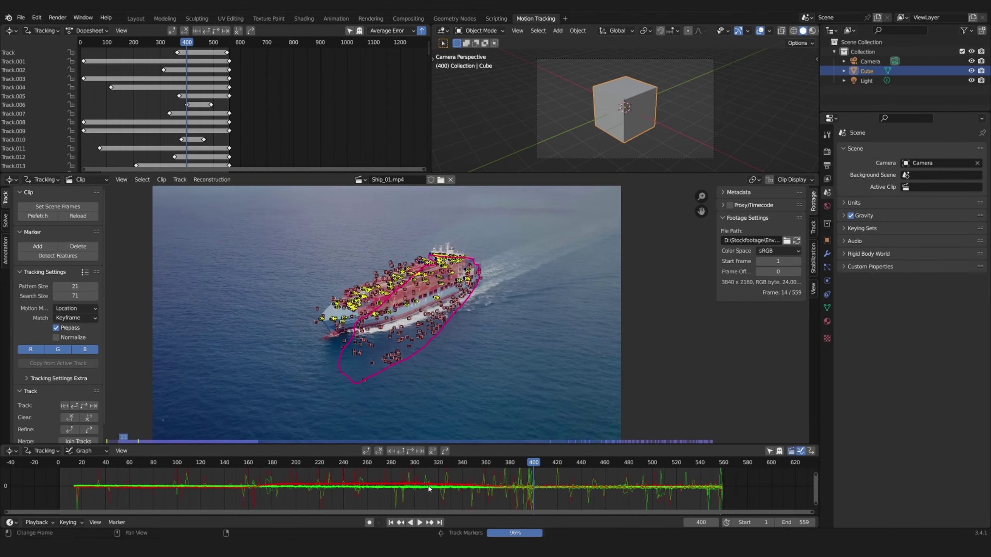
Step: Solve the camera motion with Keyframe A at 400, Keyframe B at 559, and focal length and optical center refined
left_click(5, 220)
scroll(53, 338, "down", 1)
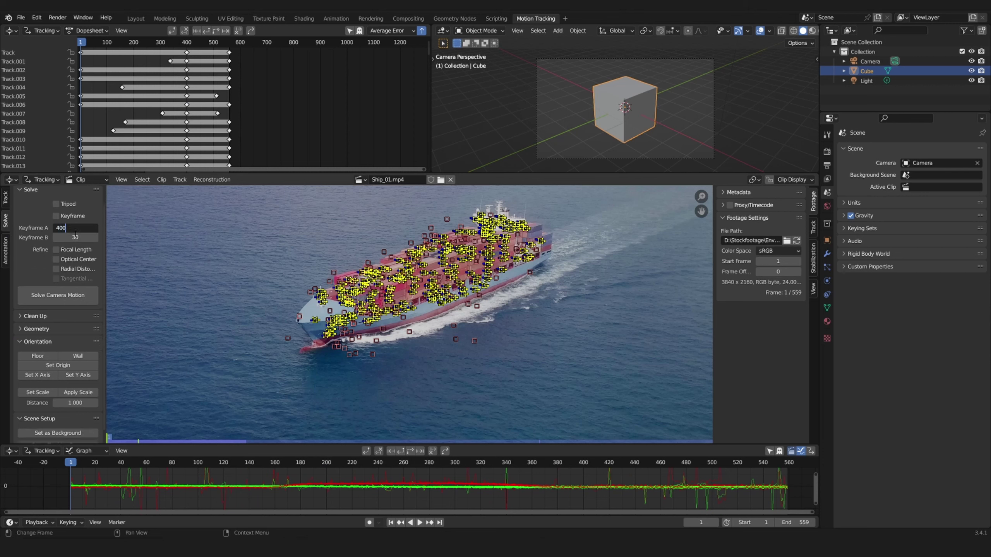
key("Return")
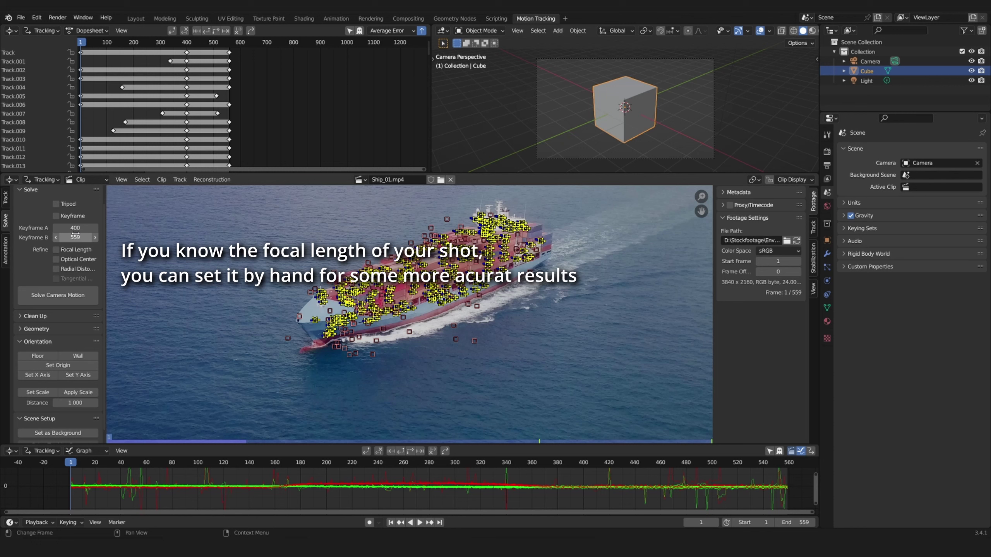
left_click(77, 260)
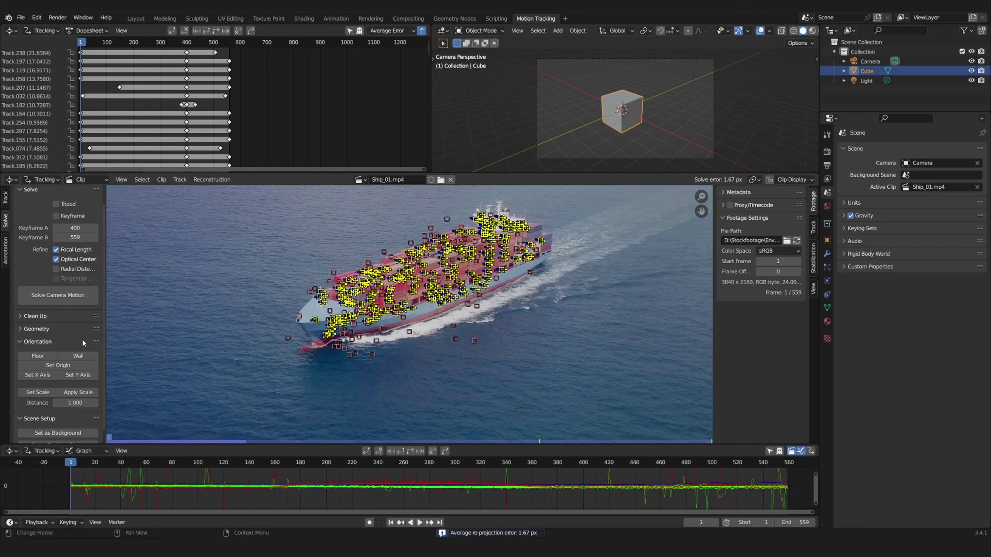
Step: Delete the problematic tracks filtered with a track threshold of 3 and solve the camera motion again
left_click(35, 316)
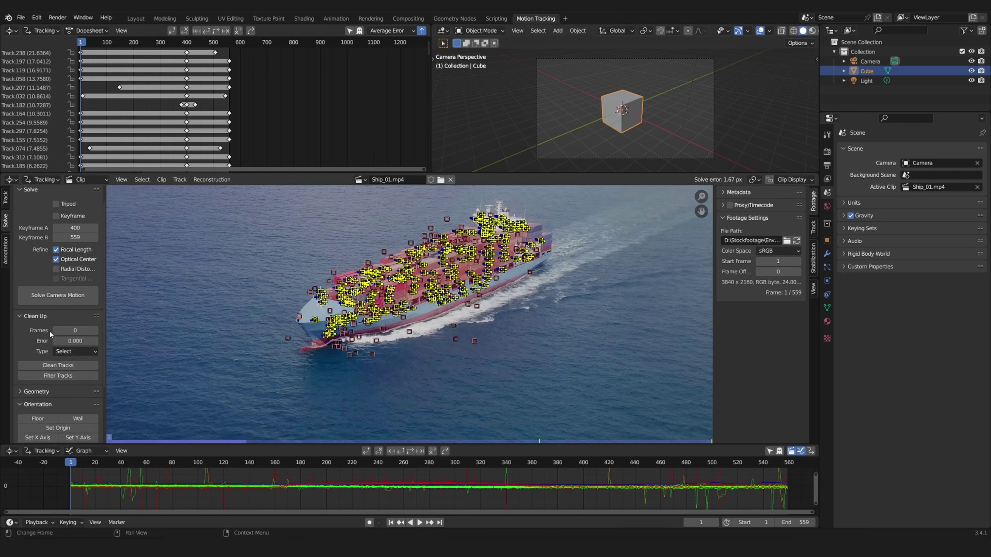
left_click(70, 377)
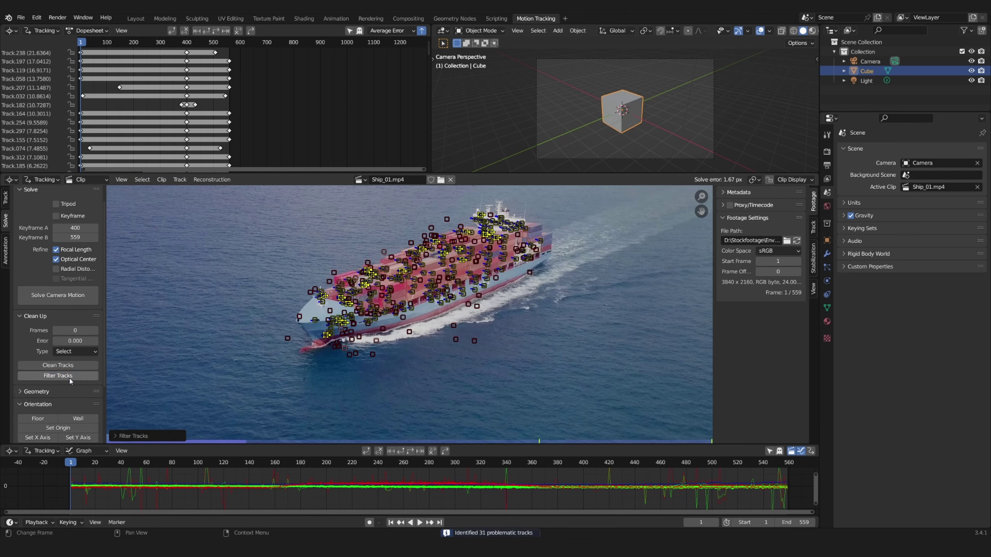
left_click(117, 435)
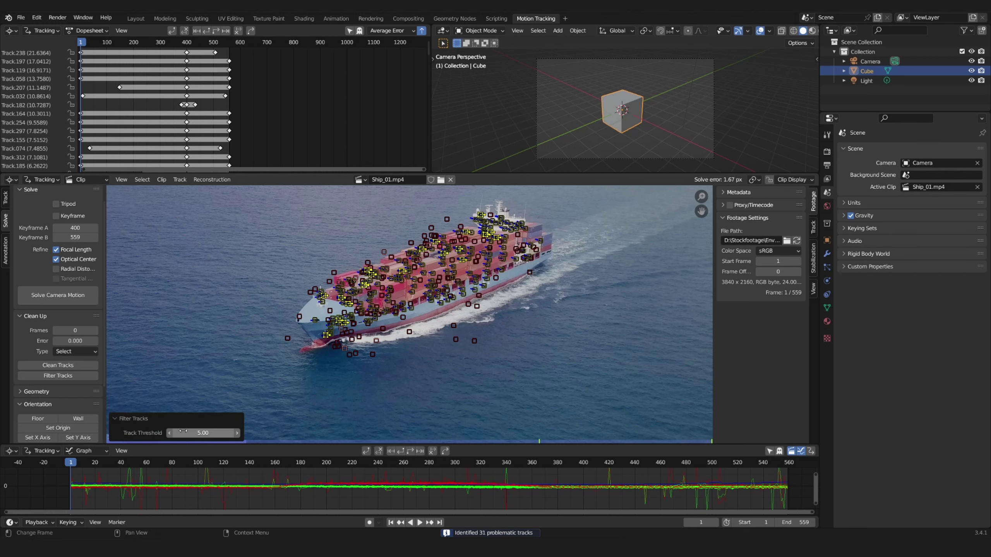
left_click(206, 434)
type("3")
key("Return")
scroll(362, 301, "up", 1)
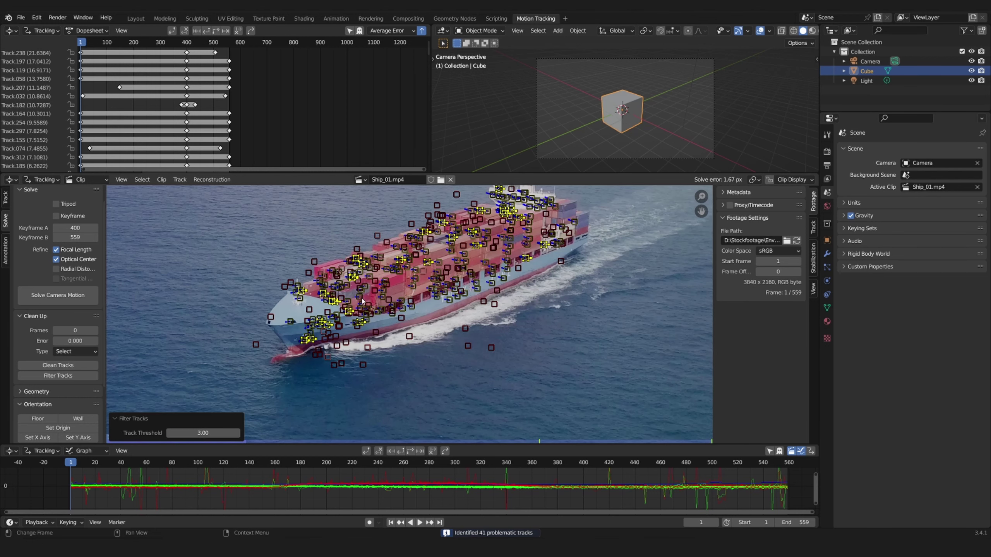
key("Delete")
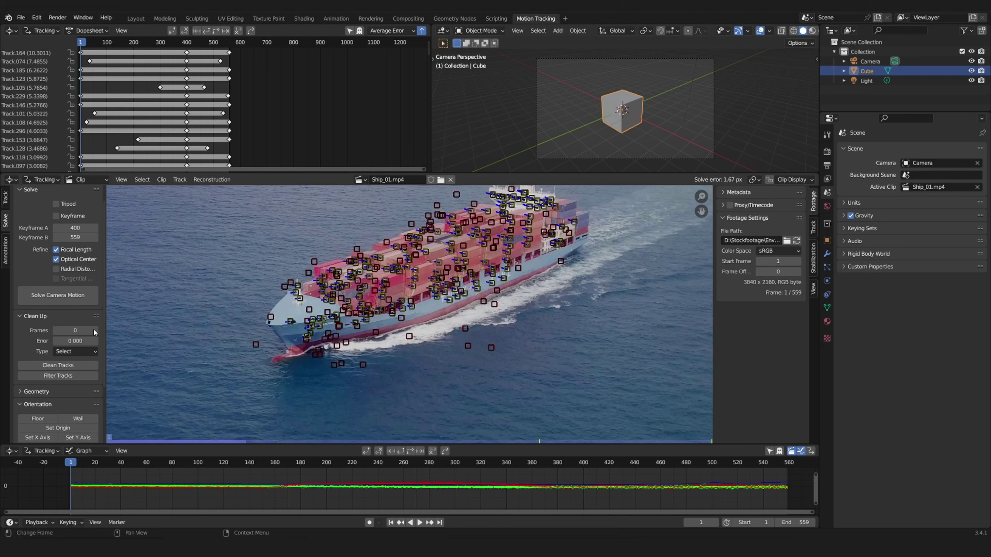
left_click(58, 295)
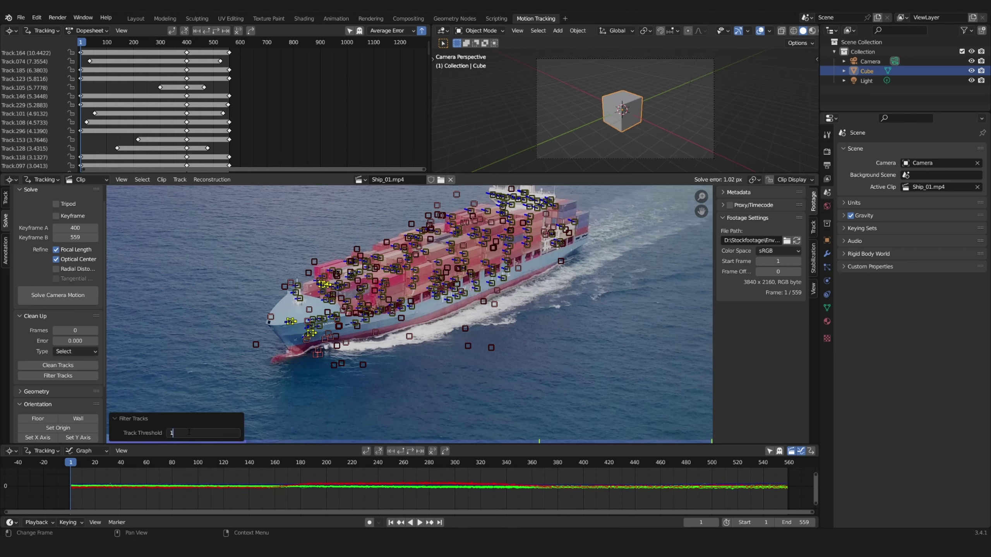
Step: Delete the tracks filtered with a track threshold of 1.5 and re-solve the camera motion
key("Return")
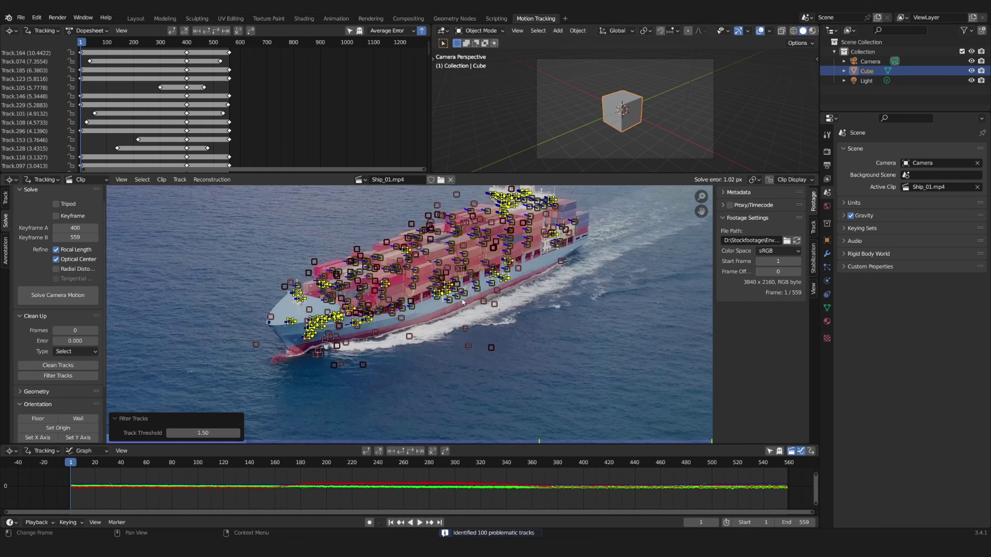
key("x")
left_click(439, 282)
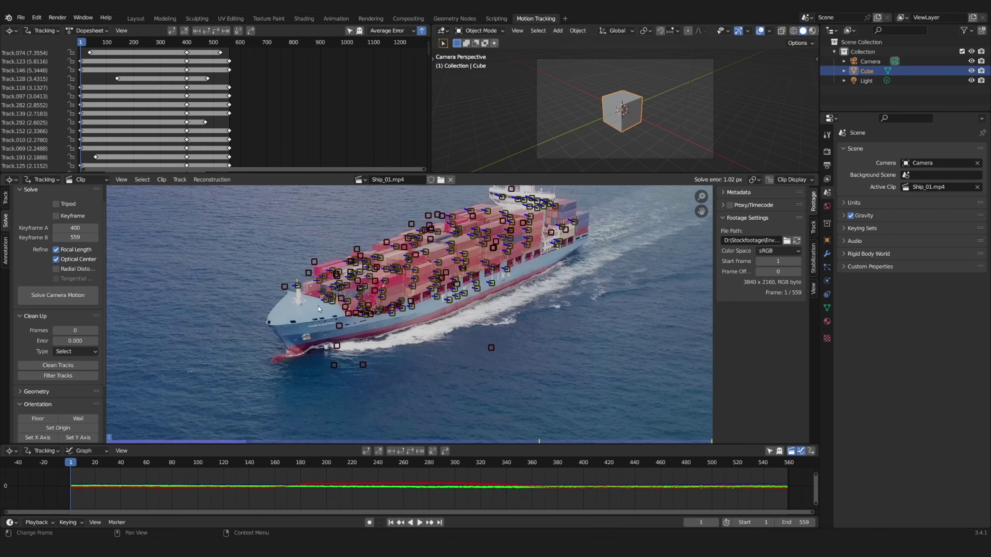
left_click(69, 296)
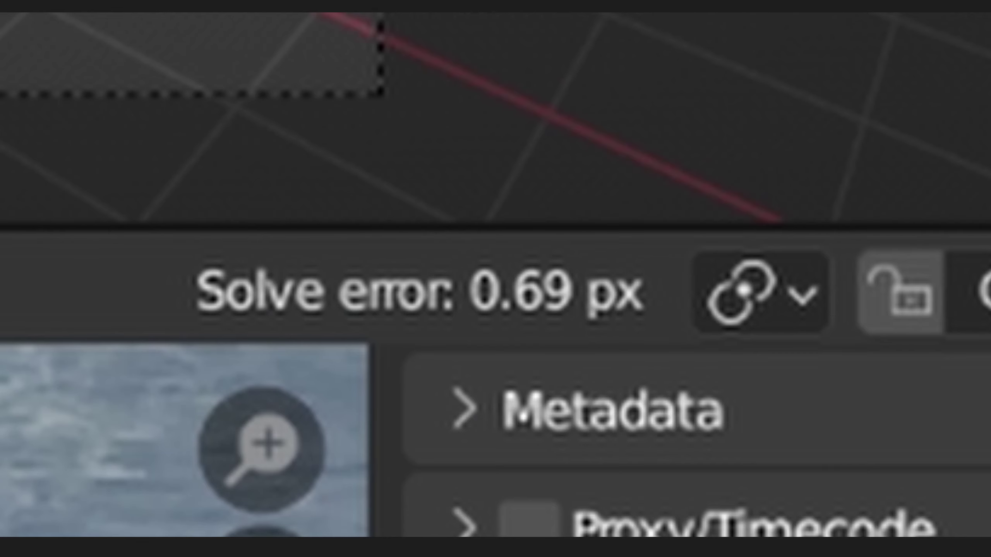
Step: Delete the default cube and light from the 3D scene
middle_click_drag(663, 93, 566, 161)
key("ctrl+space")
scroll(682, 99, "down", 4)
left_click(565, 161, "shift")
key("x")
left_click(558, 161)
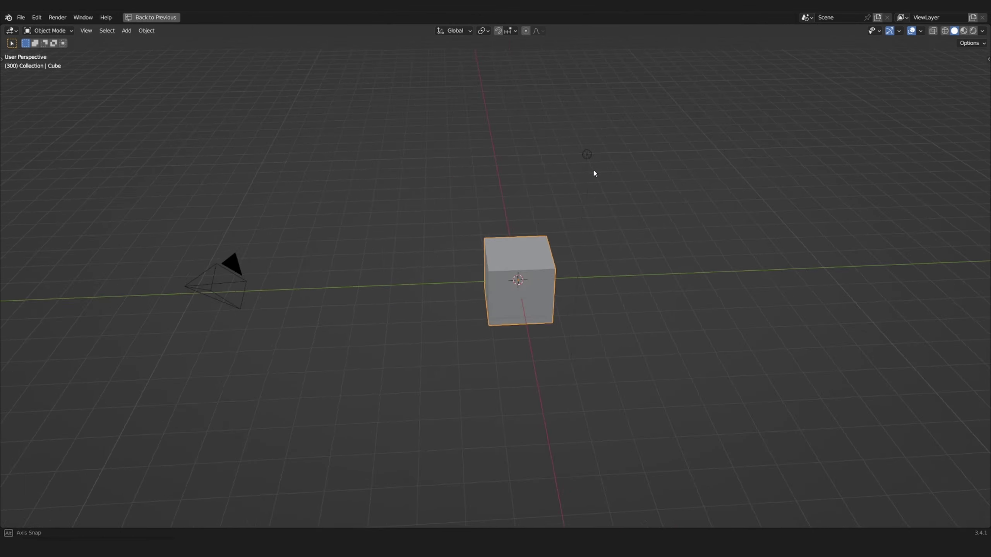
Step: Add a Camera Solver constraint to the scene camera
left_click(221, 267)
key("ctrl+space")
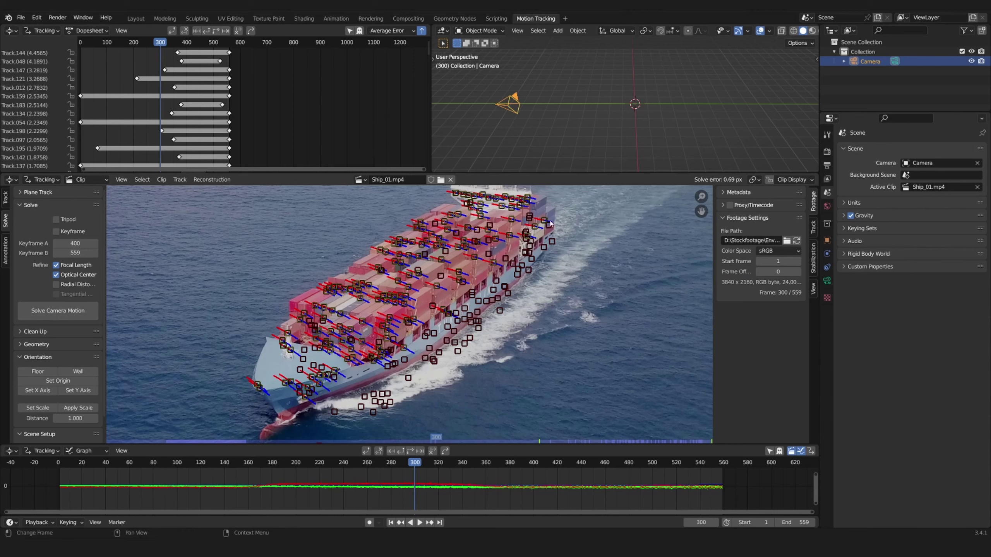
left_click(826, 281)
left_click(827, 268)
left_click(911, 149)
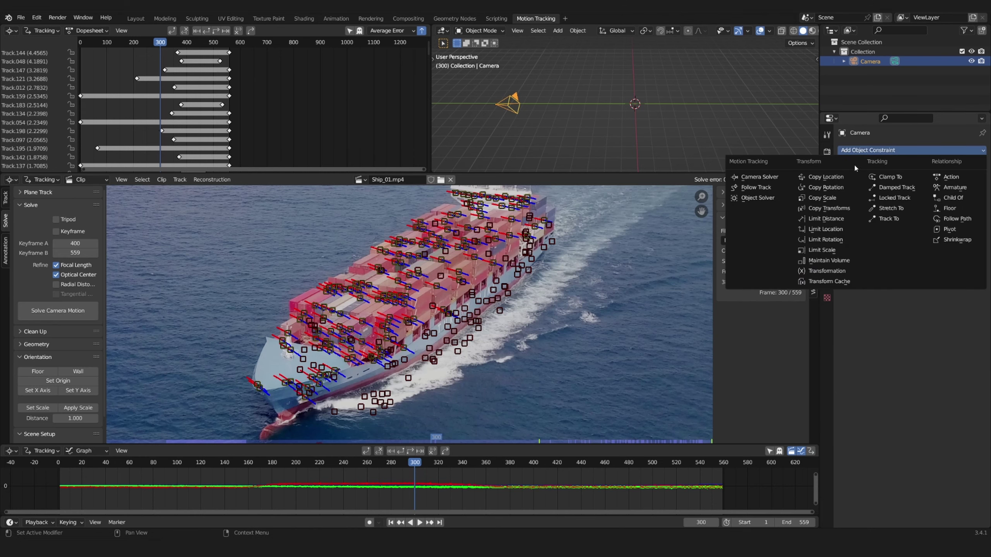
left_click(759, 178)
middle_click_drag(582, 125, 590, 131)
Step: Set the scene origin to a track marker on the containers near the middle of the ship
key("ctrl+space")
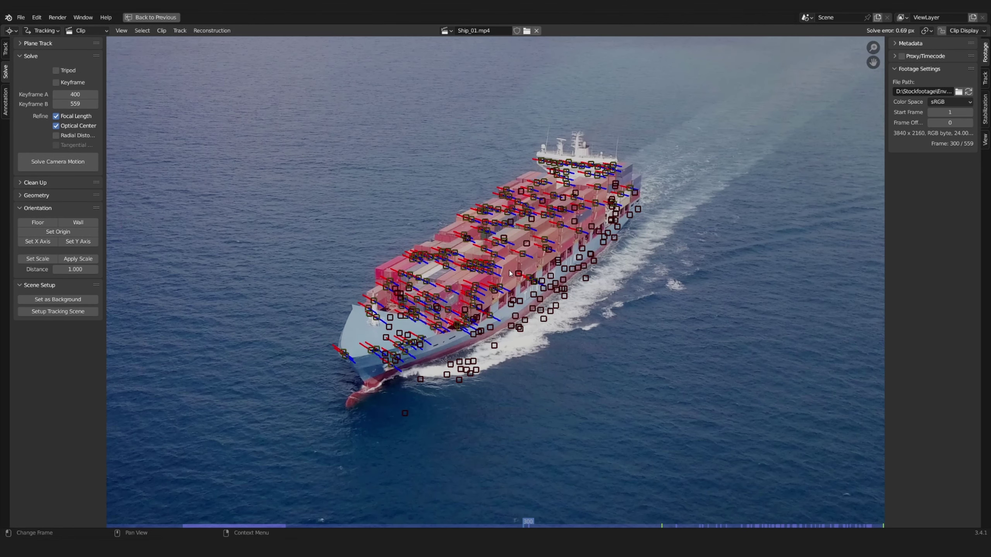
scroll(469, 262, "up", 3)
left_click(522, 188)
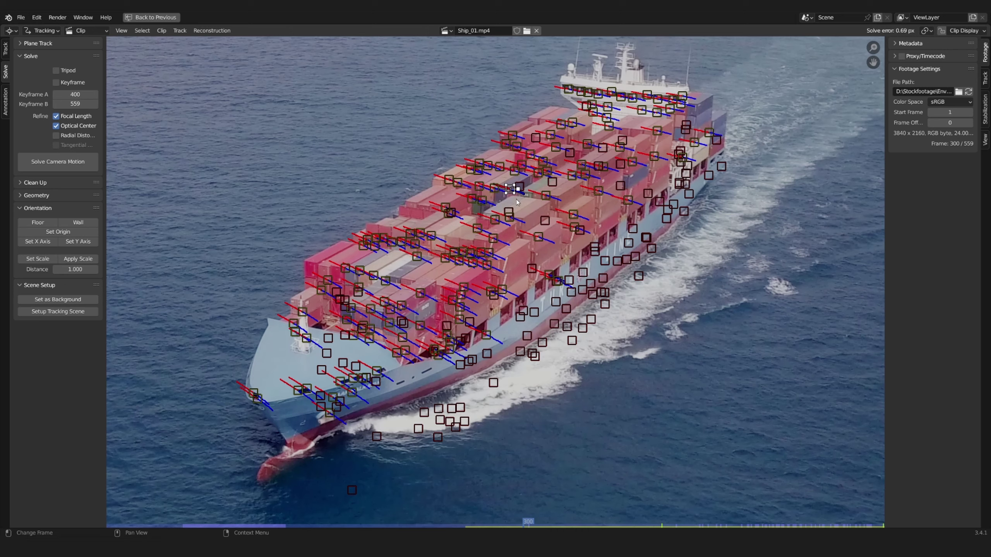
left_click(48, 230)
Step: Set the transform pivot point of the 3D scene to 3D Cursor
scroll(487, 196, "up", 3)
scroll(513, 212, "down", 1)
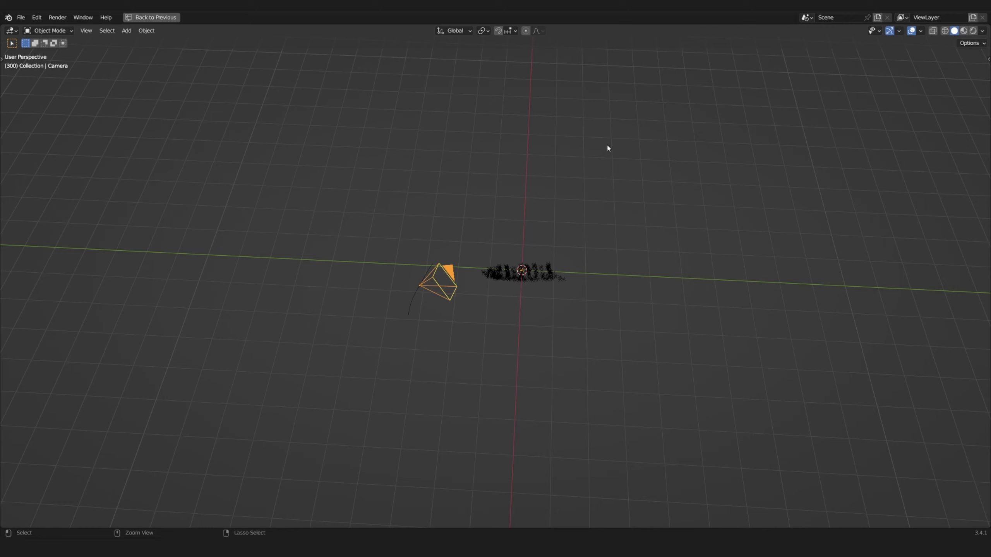
middle_click_drag(607, 145, 475, 191)
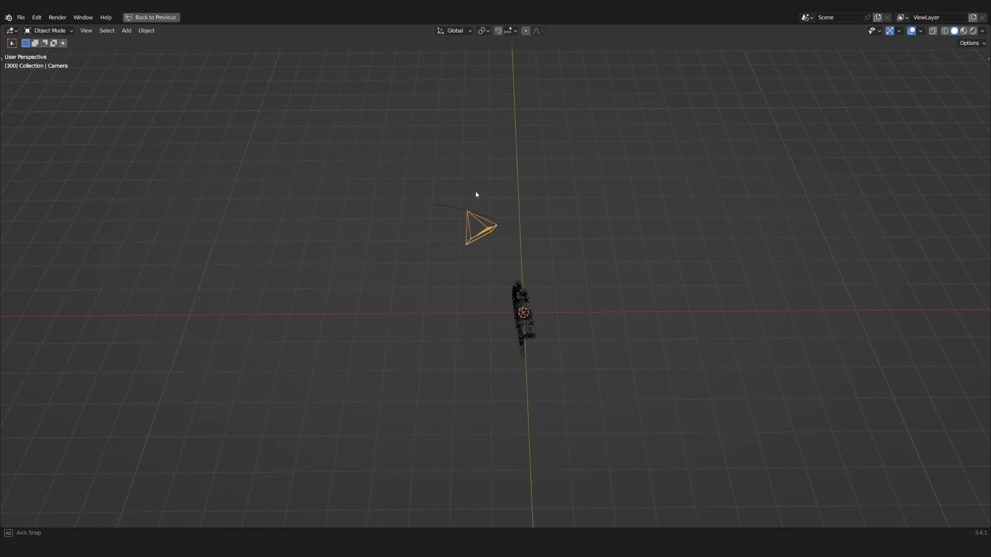
left_click(501, 29)
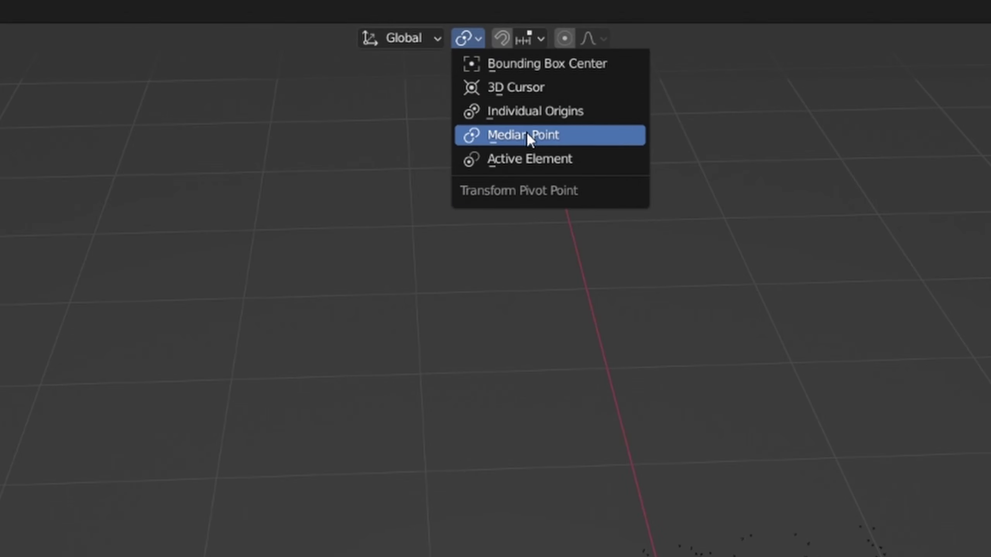
left_click(554, 85)
Step: Rotate the camera around the 3D cursor in the top and side views to align the tracked points with the grid axes
key("r")
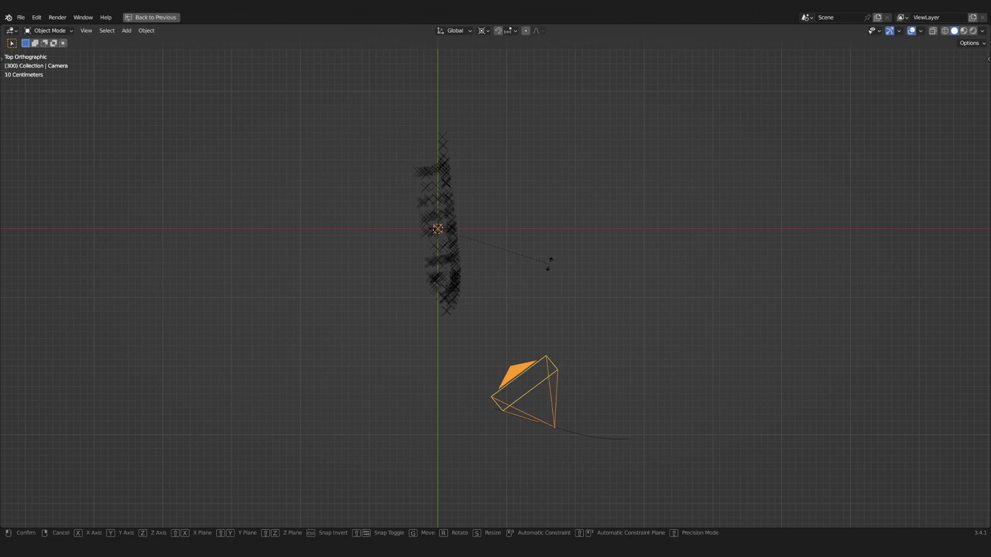
left_click(512, 317)
key("KP_3")
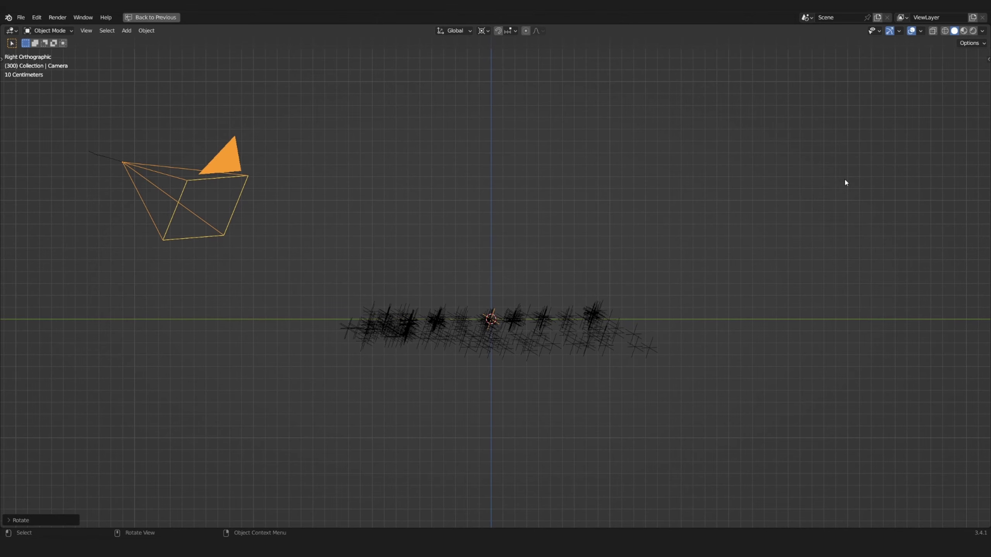
left_click(983, 31)
middle_click_drag(492, 235, 603, 267)
key("KP_7")
key("r")
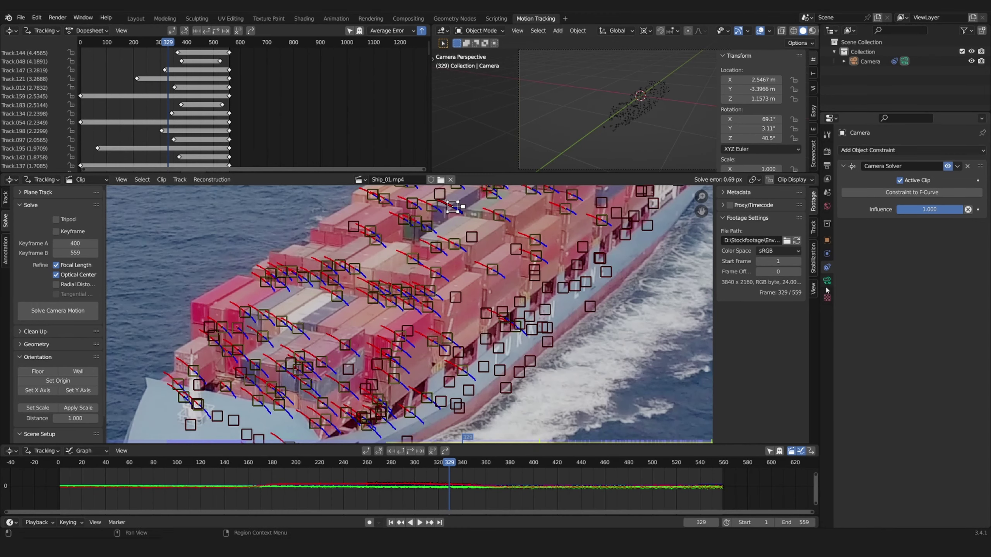
Step: Add a background image to the camera and load Ship_01.mp4 into it
left_click(906, 327)
left_click(849, 365)
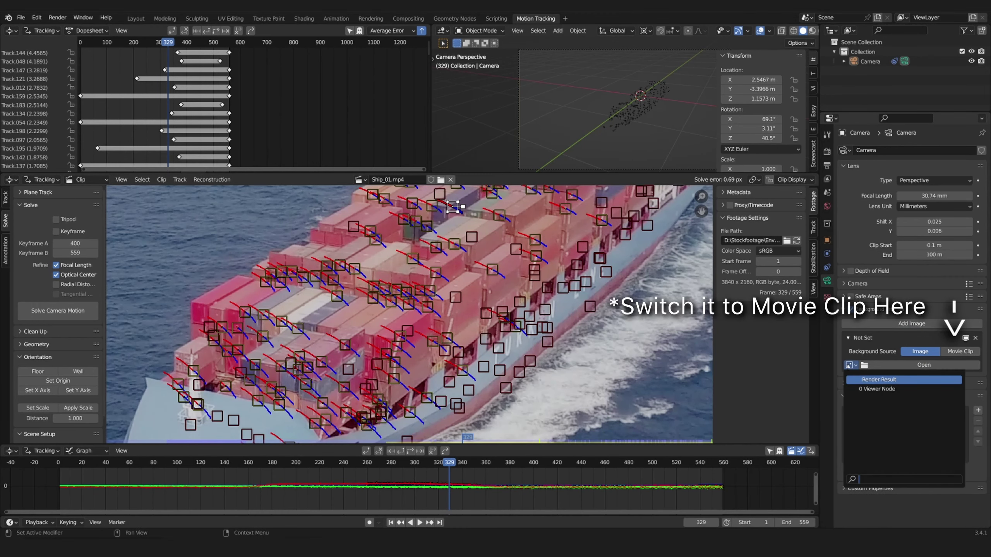
left_click(924, 365)
left_click(209, 368)
scroll(554, 332, "down", 1)
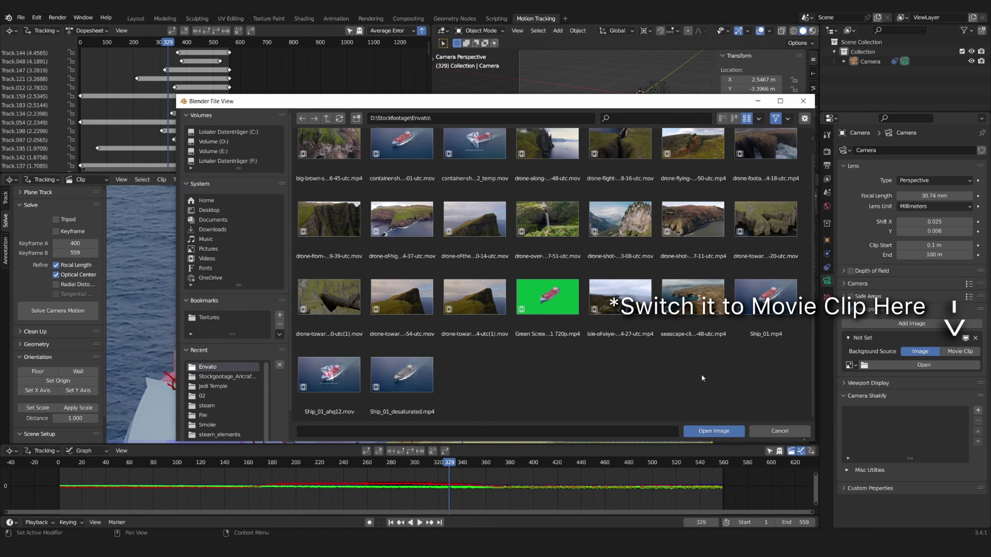
double_click(766, 303)
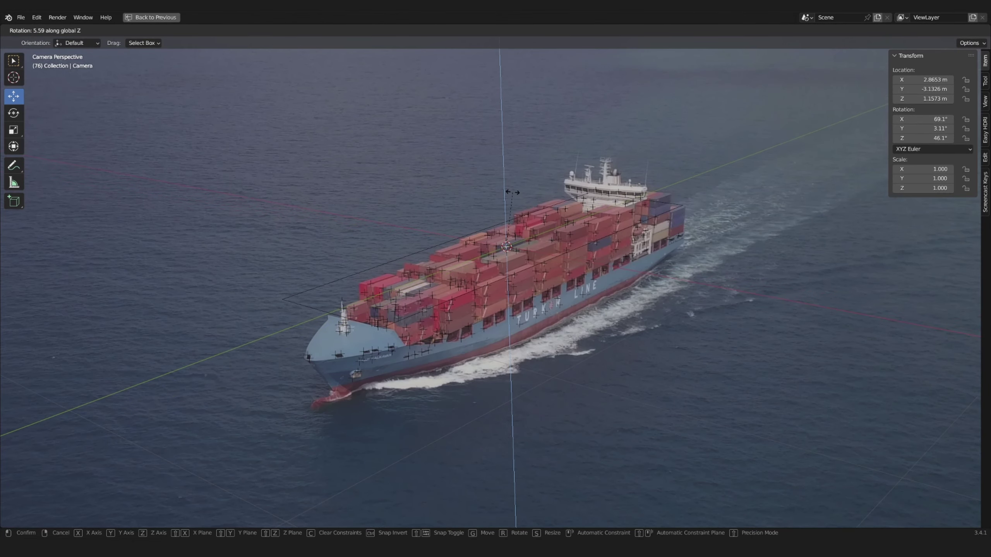
Step: Fine-tune the camera's rotation about global Z and its position along Z and X so the test plane fits the ship
left_click(505, 210)
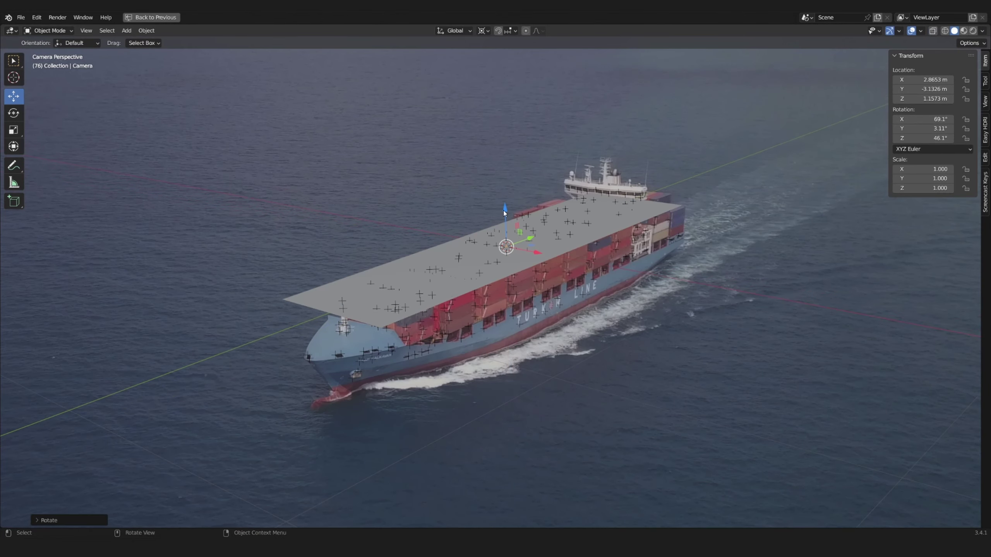
key("g")
key("z")
left_click(643, 288)
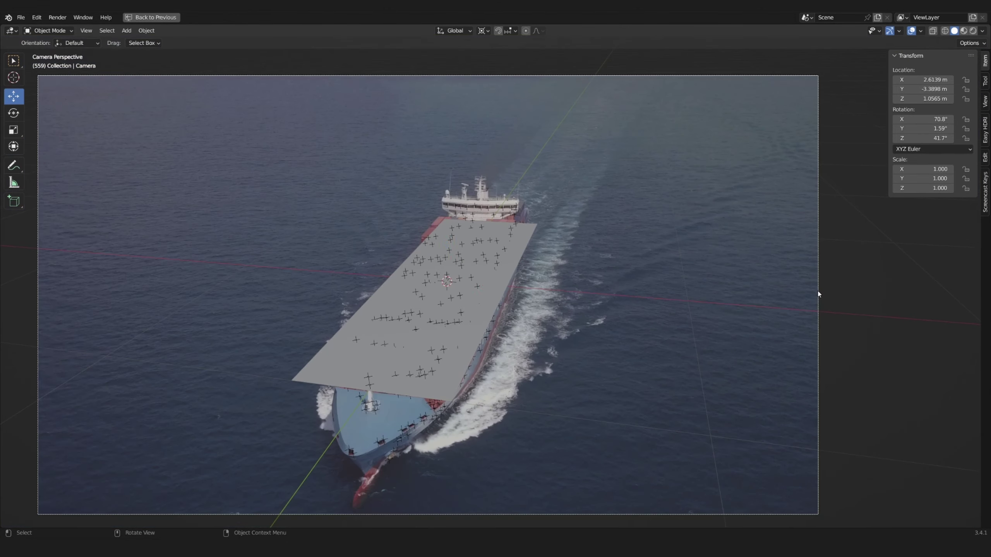
key("g")
key("x")
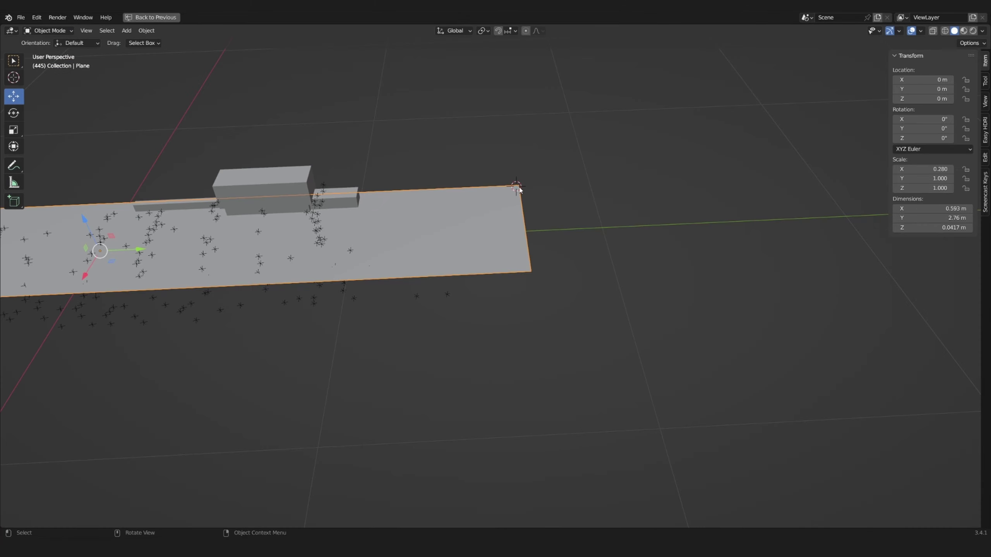
Step: Add a plane at the 3D cursor on the far corner of the deck plane and scale it to 0.341
key("shift+a")
left_click(498, 181)
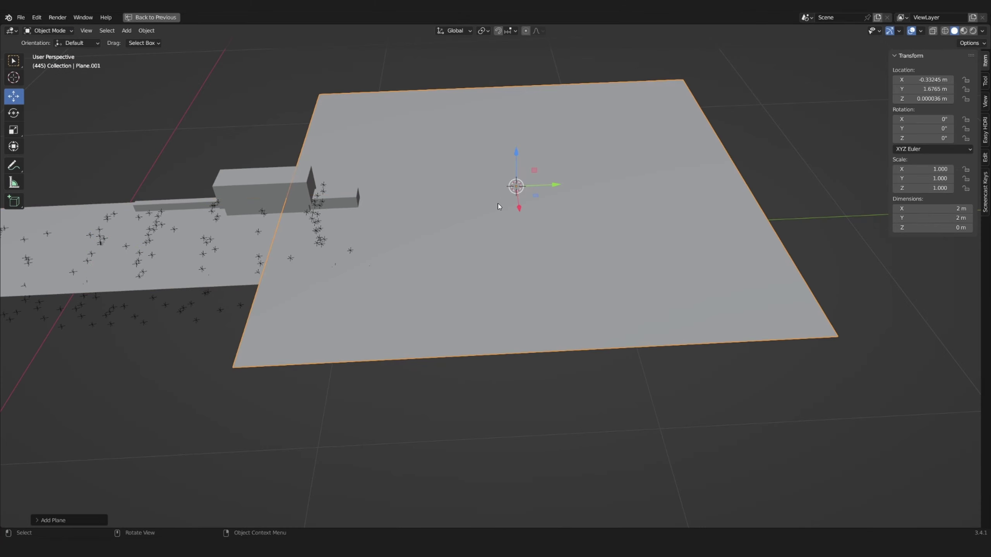
key("s")
left_click(569, 214)
Step: Rotate the new plane upright to 84.9° on Y and -47.1° on Z and view it through the camera
key("r")
key("y")
left_click(571, 217)
middle_click_drag(635, 199, 631, 208)
key("r")
key("z")
left_click(561, 244)
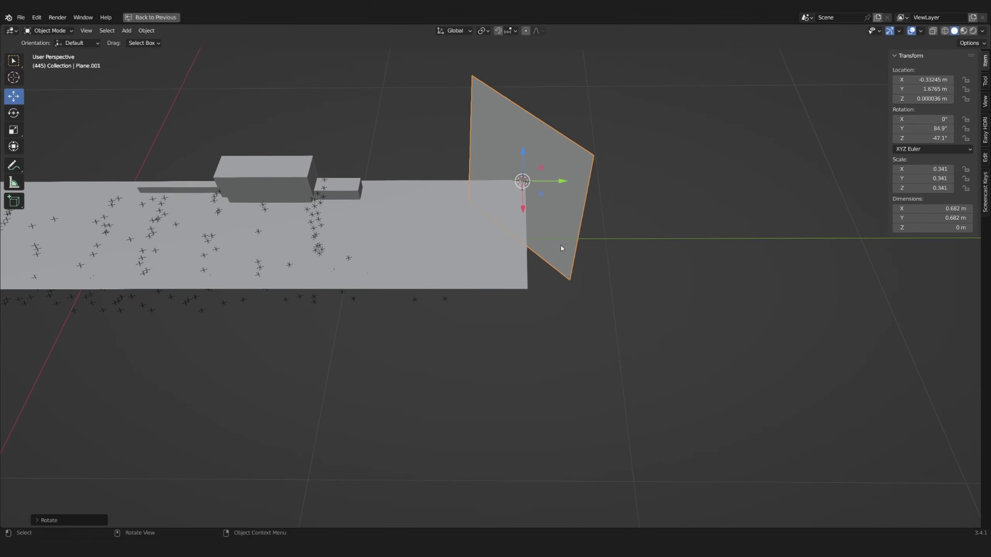
scroll(560, 245, "down", 3)
middle_click_drag(491, 253, 447, 301)
key("KP_0")
scroll(502, 211, "up", 1)
key("s")
key("z")
right_click(518, 211)
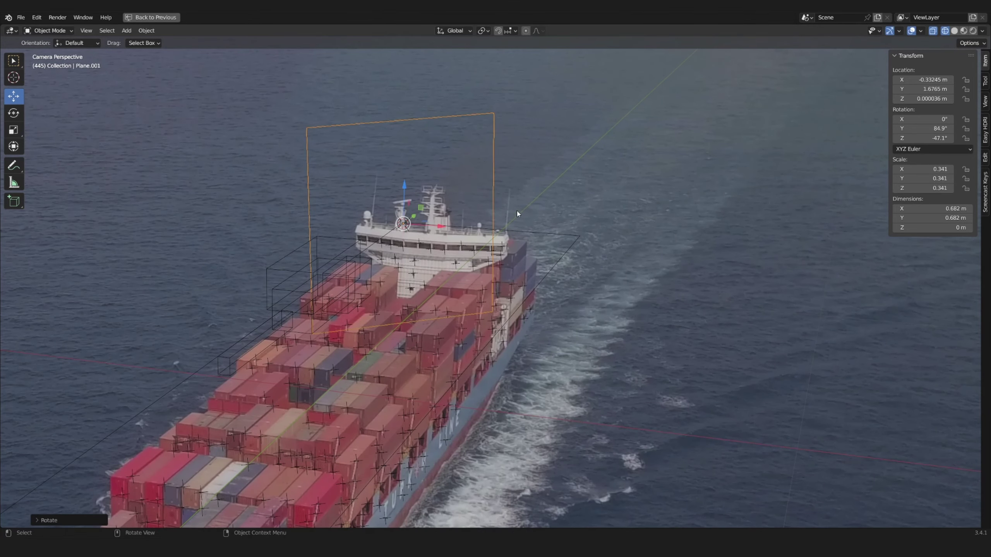
Step: Widen the upright plane along its local Y axis to a scale of 0.457 to span the ship's bridge
key("s")
key("y")
key("y")
left_click(557, 211)
key("s")
key("z")
key("z")
right_click(554, 211)
Step: Shrink the upright plane along its local X axis to about half its height around the ship's bridge
key("s")
key("x")
key("x")
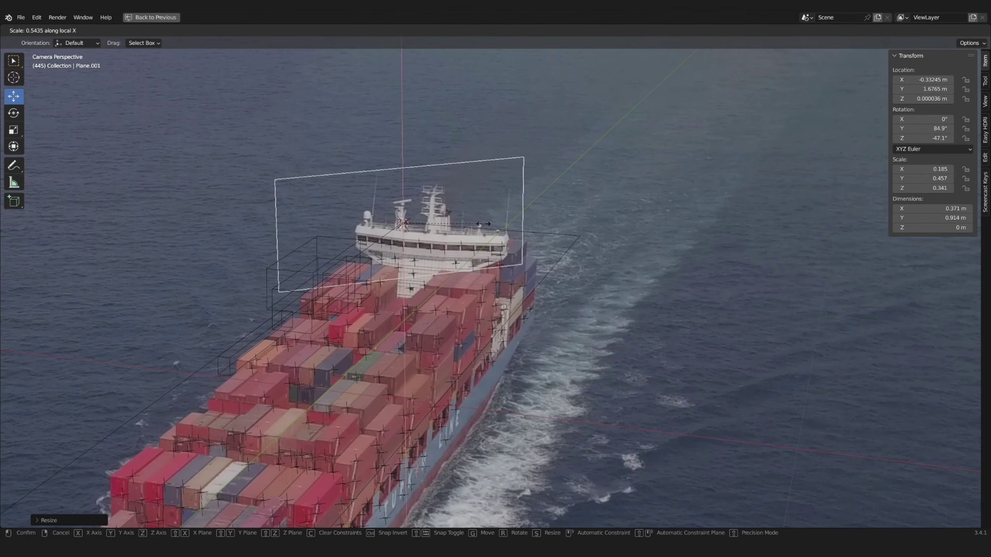
left_click(471, 228)
key("shift+z")
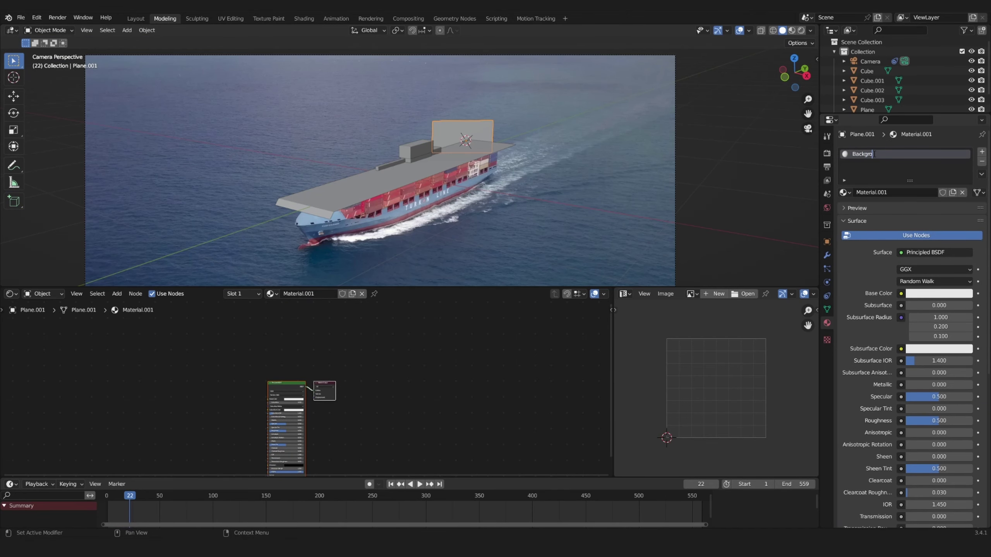
Step: Connect an Image Texture to the Remove material's base color, mapped through a Mapping node with Window texture coordinates
left_click(901, 294)
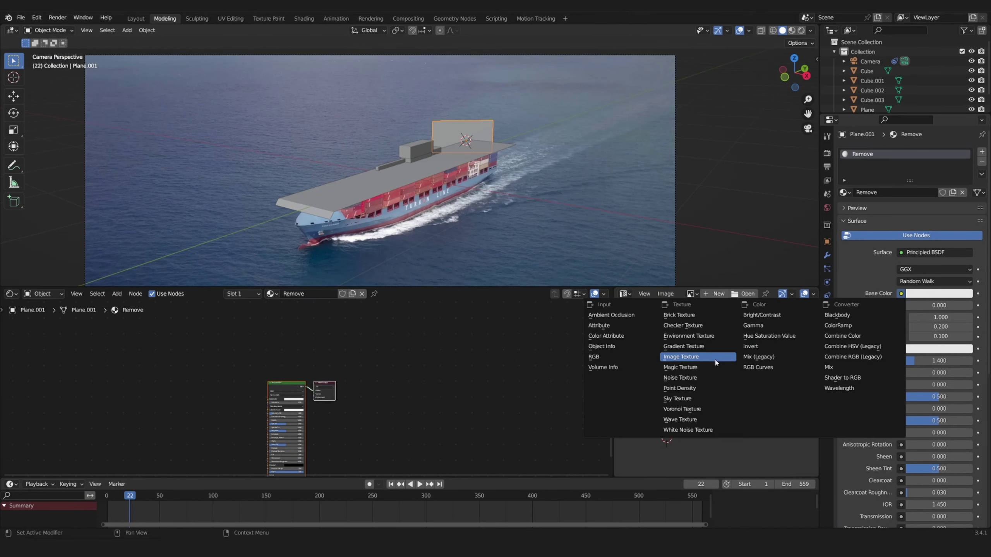
left_click(709, 357)
key("Home")
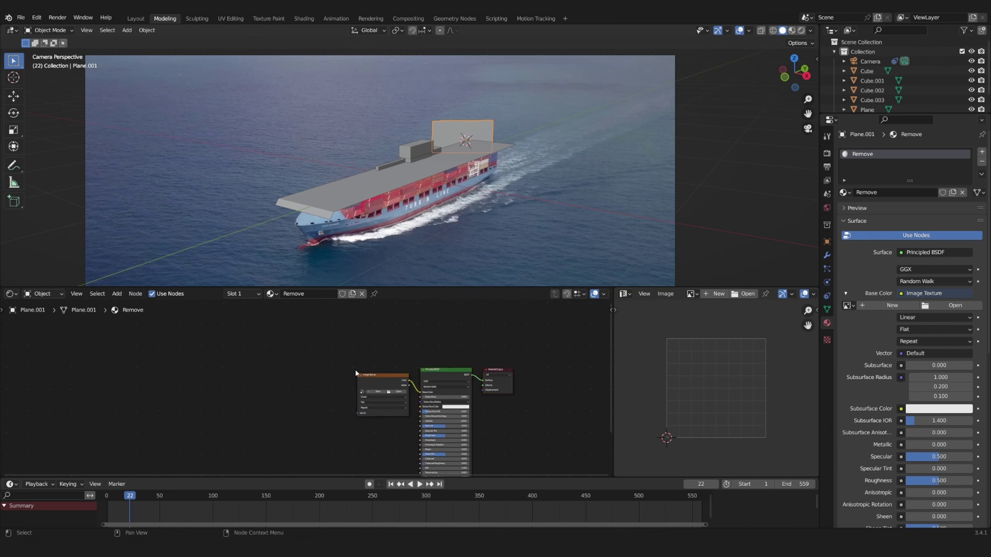
key("ctrl+t")
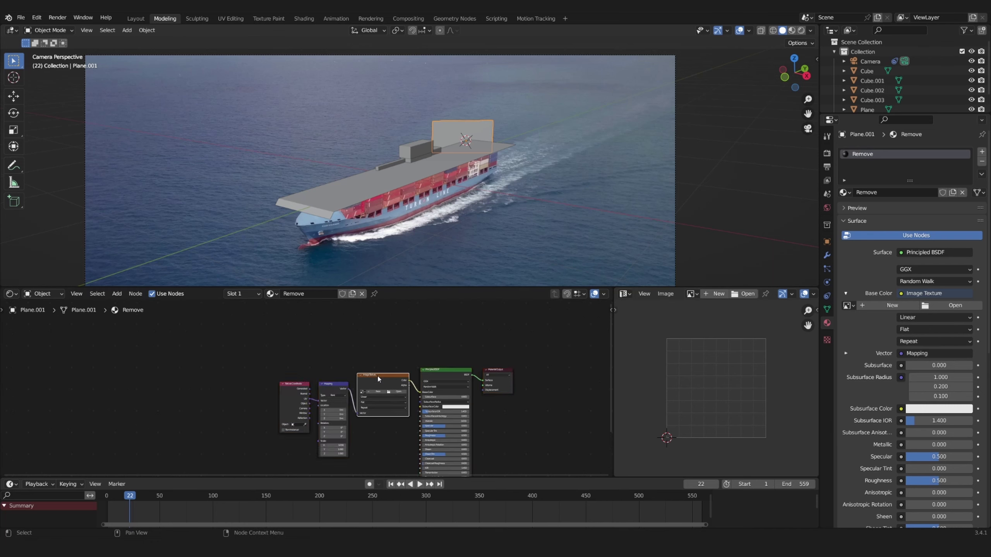
scroll(317, 403, "up", 4)
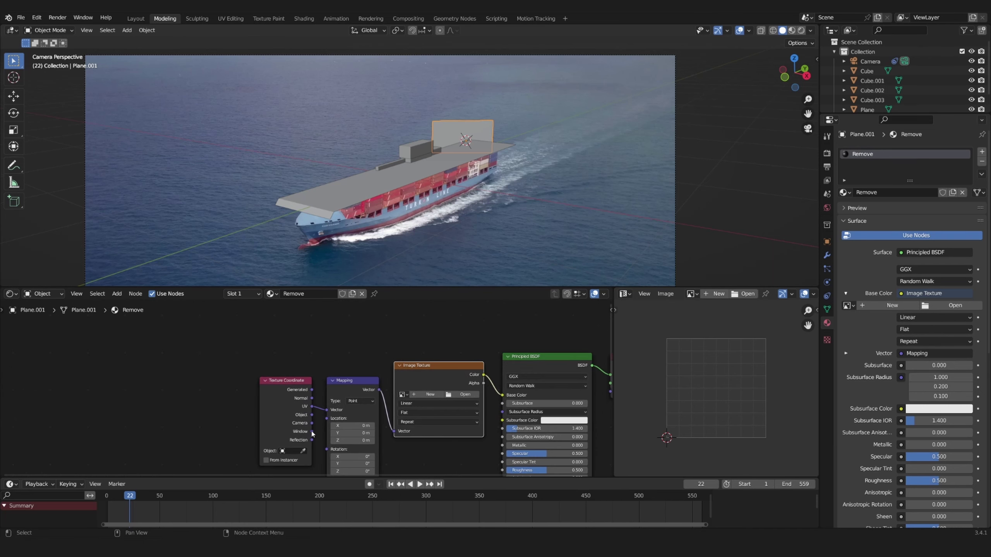
left_click_drag(312, 433, 332, 411)
Step: Load Ship_01.mp4 into the image texture, enable Auto Refresh and set its length to 559 frames
left_click(460, 398)
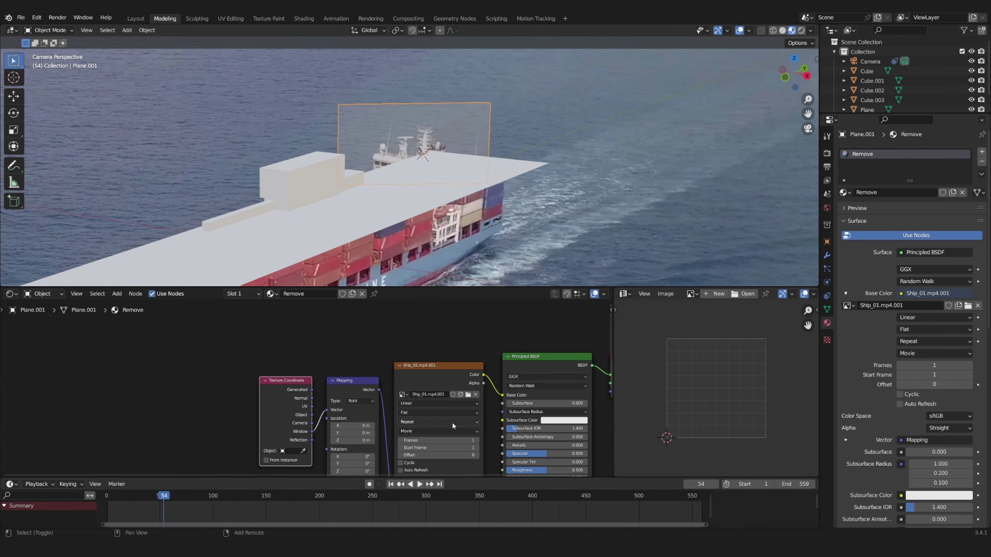
left_click(406, 470)
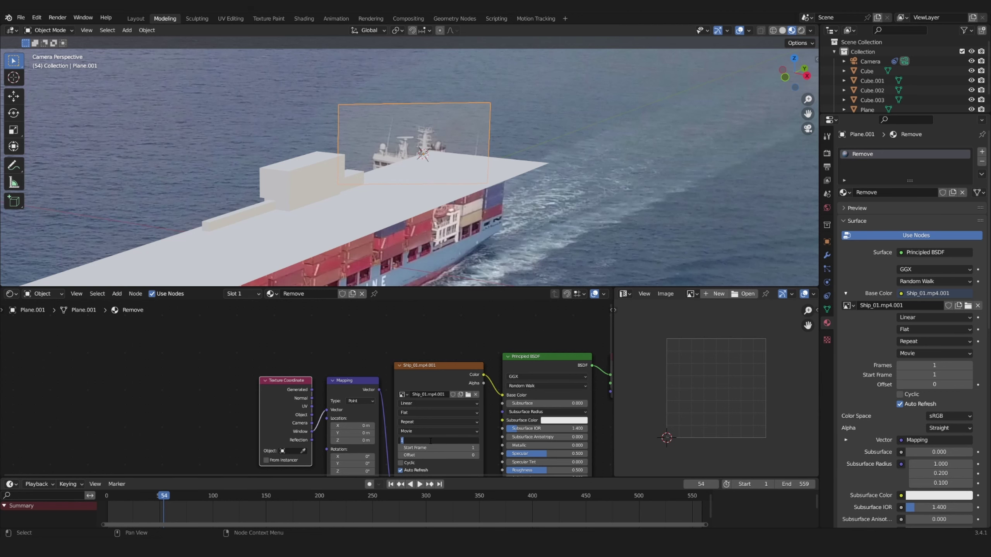
key("Return")
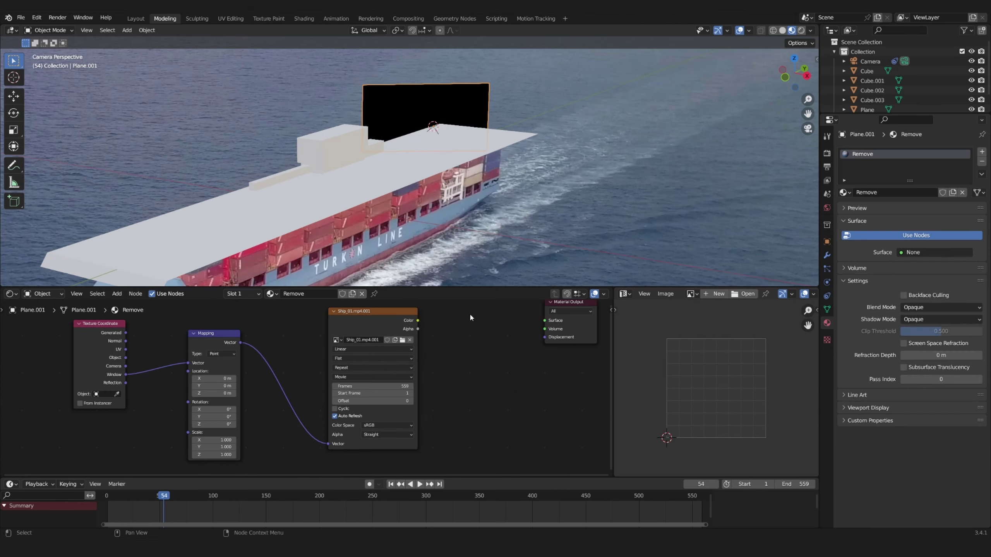
Step: Route the video texture through an Emission shader to the material output and mix it with a Transparent BSDF
key("shift+a")
left_click(438, 355)
left_click(440, 332)
left_click_drag(417, 320, 544, 332)
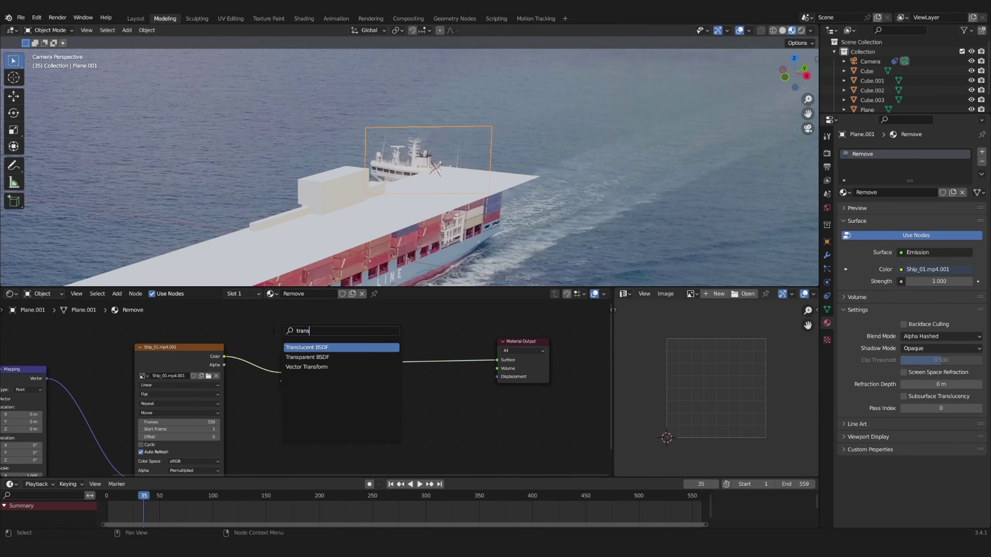
left_click(331, 341)
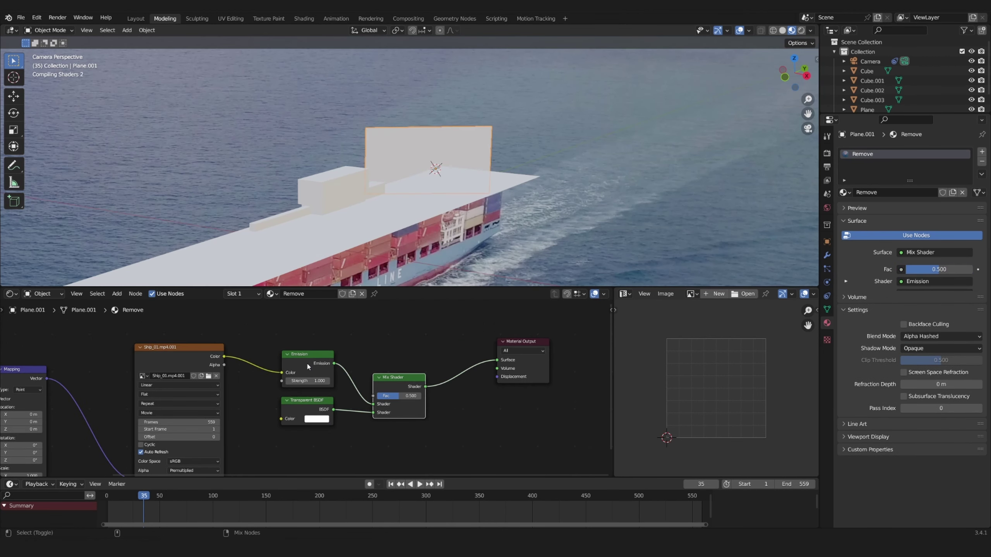
Step: Add a Gradient Texture with its own Texture Coordinate and Mapping nodes, driven by the UV output
scroll(273, 410, "down", 3)
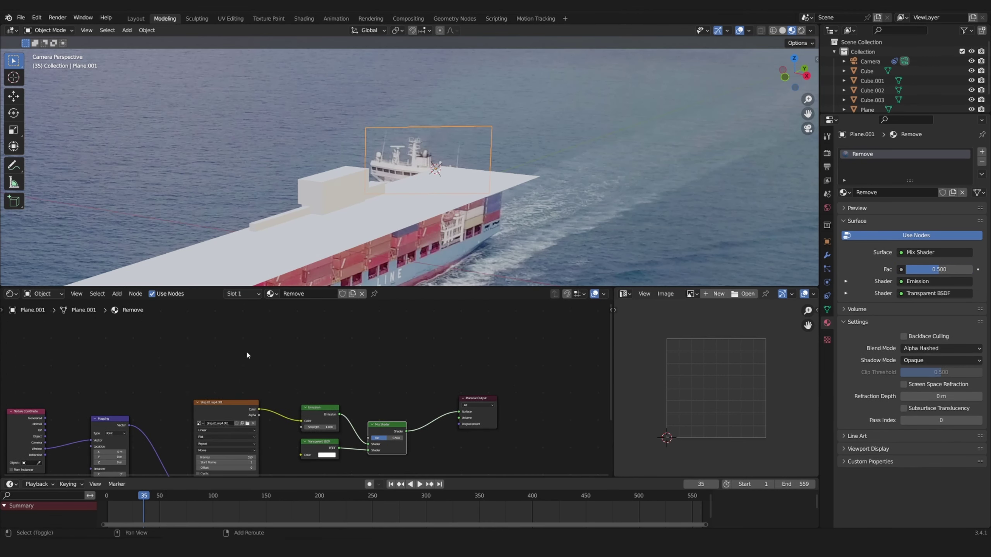
key("shift+a")
left_click(234, 364)
type("grad")
left_click(234, 368)
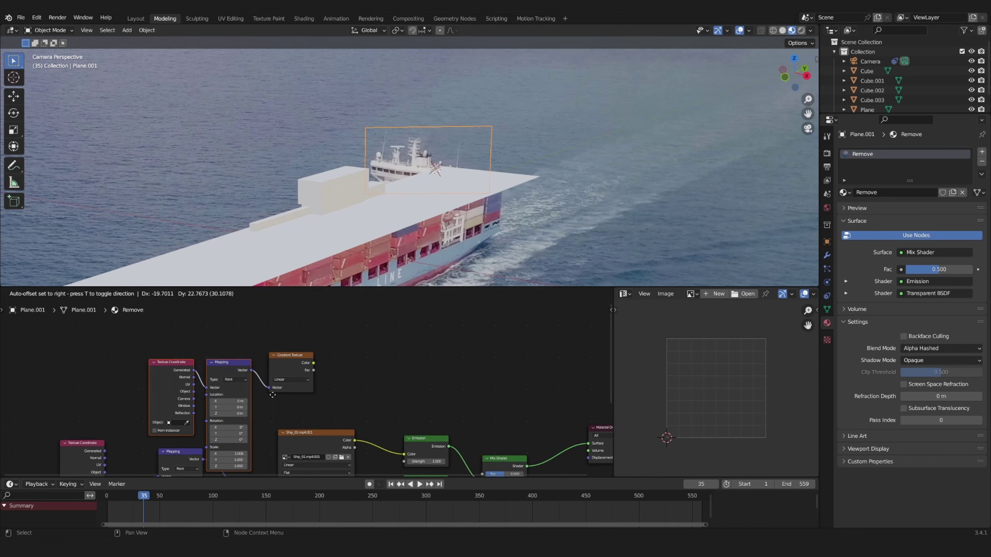
left_click(156, 351)
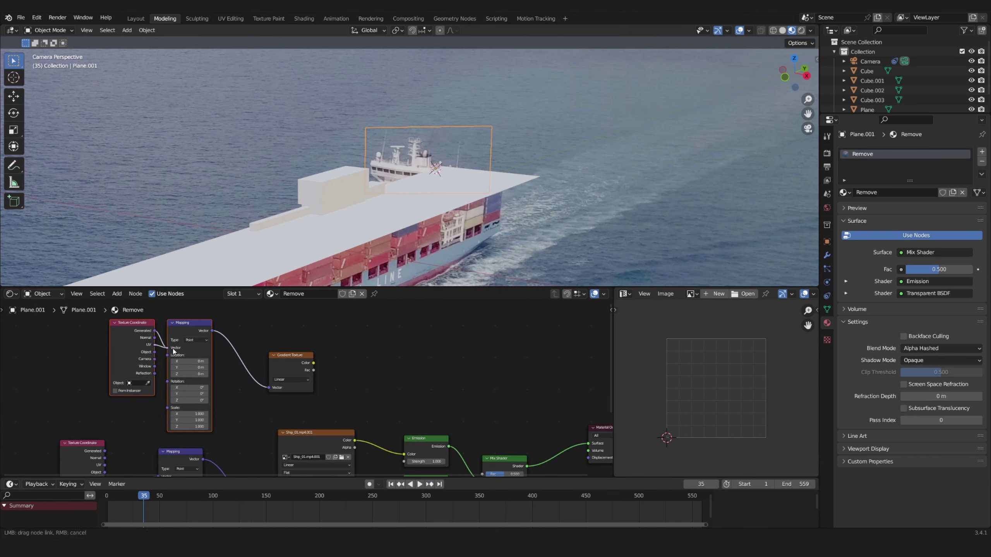
Step: Set the gradient texture's type to Quadratic Sphere and preview it on the upright plane
scroll(305, 394, "up", 1)
left_click(288, 377)
left_click(287, 432)
left_click(289, 354, "ctrl+shift")
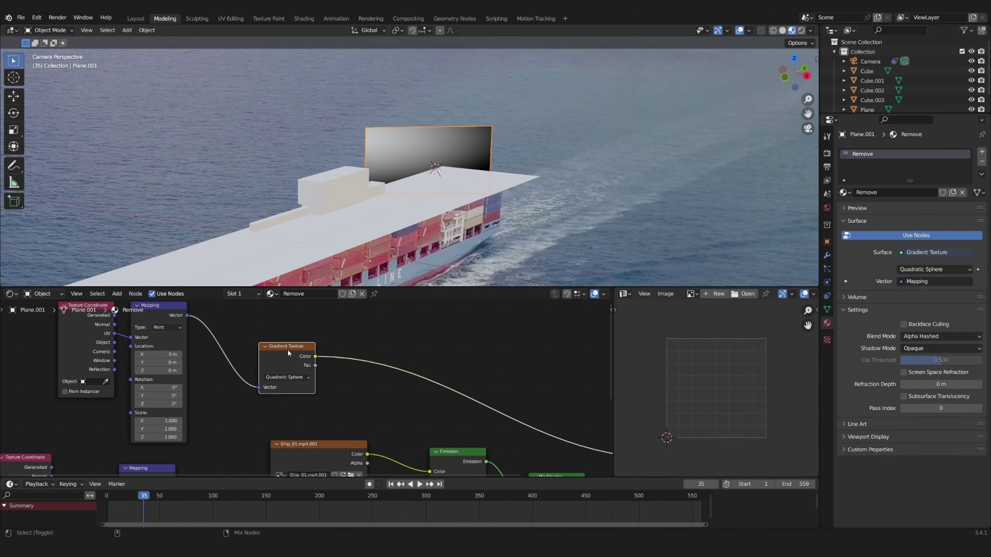
Step: Set the gradient's mapping location to -0.5 m on X, Y and Z
middle_click_drag(226, 388, 310, 383)
scroll(310, 383, "up", 3)
left_click_drag(232, 339, 233, 358)
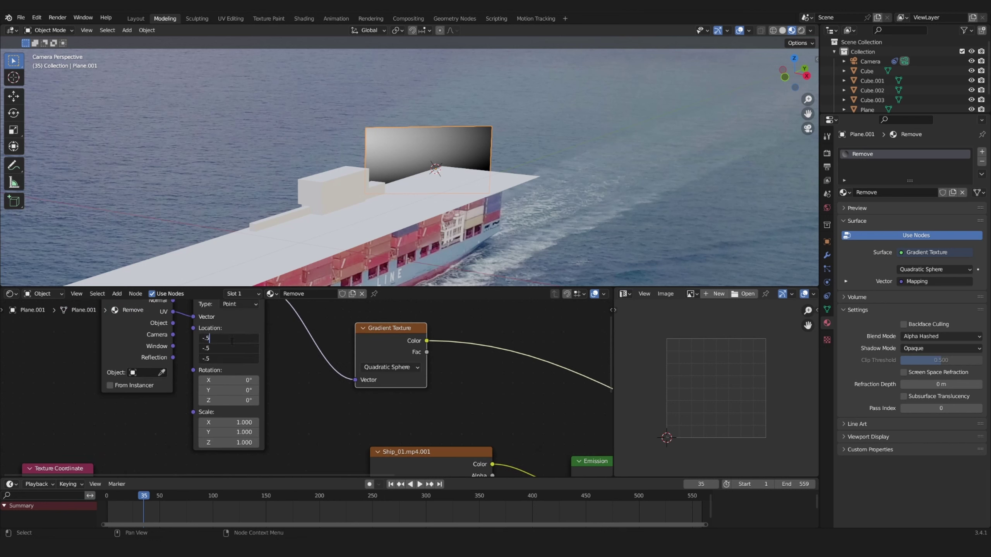
key("Return")
Step: Insert a ColorRamp node after the Gradient Texture's color output
key("shift+a")
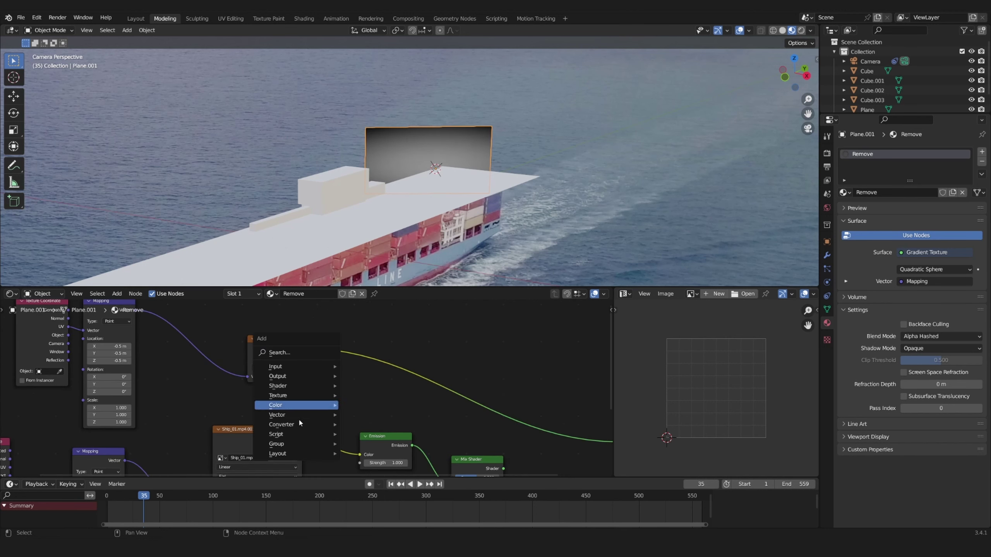
mouse_move(299, 425)
left_click(403, 318)
left_click(348, 321)
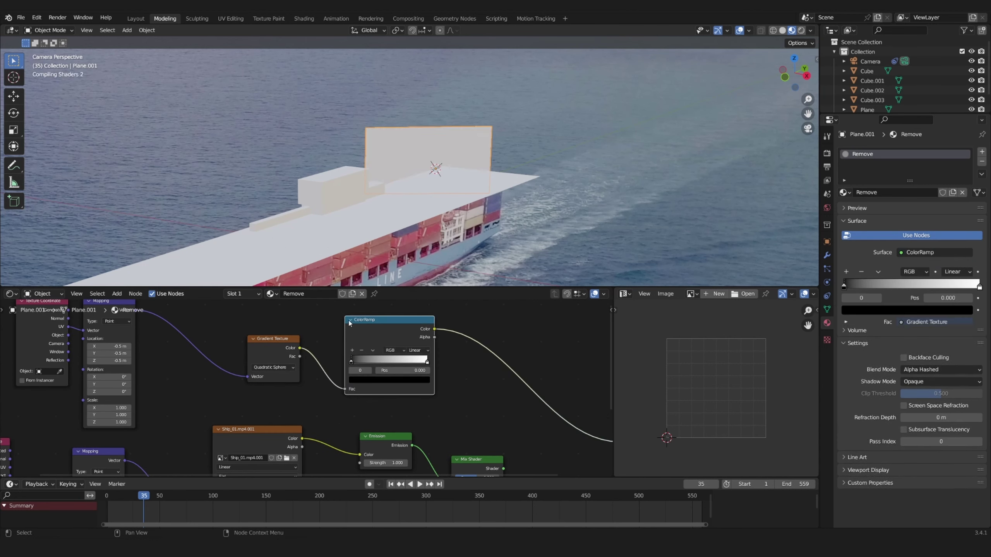
Step: Set the ColorRamp's black stop to position 0.135 to darken the edges of the gradient mask
left_click_drag(352, 362, 359, 363)
left_click_drag(420, 364, 407, 364)
left_click_drag(346, 361, 350, 359)
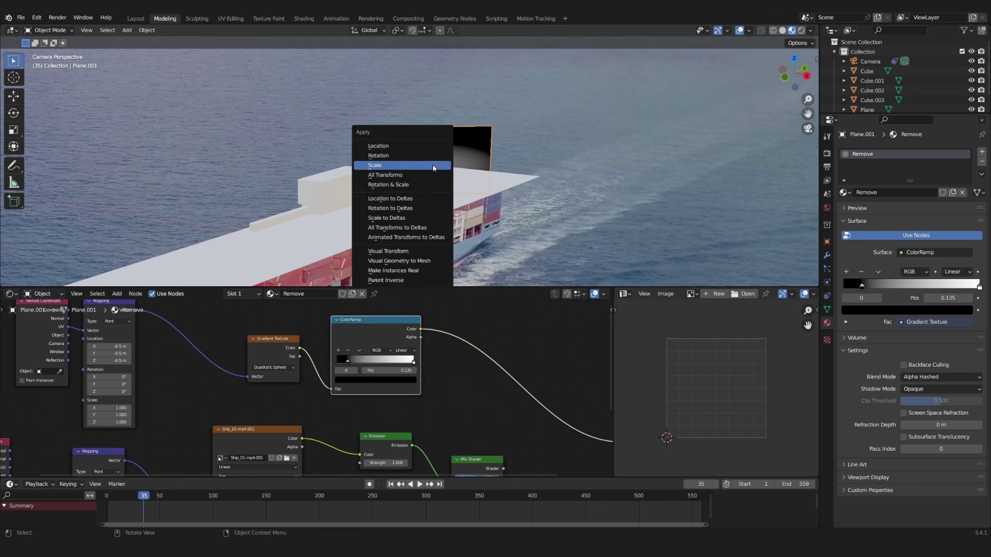
Step: Apply the upright plane's scale and unwrap its UVs again in Edit Mode
key("Tab")
key("u")
left_click(413, 166)
key("Tab")
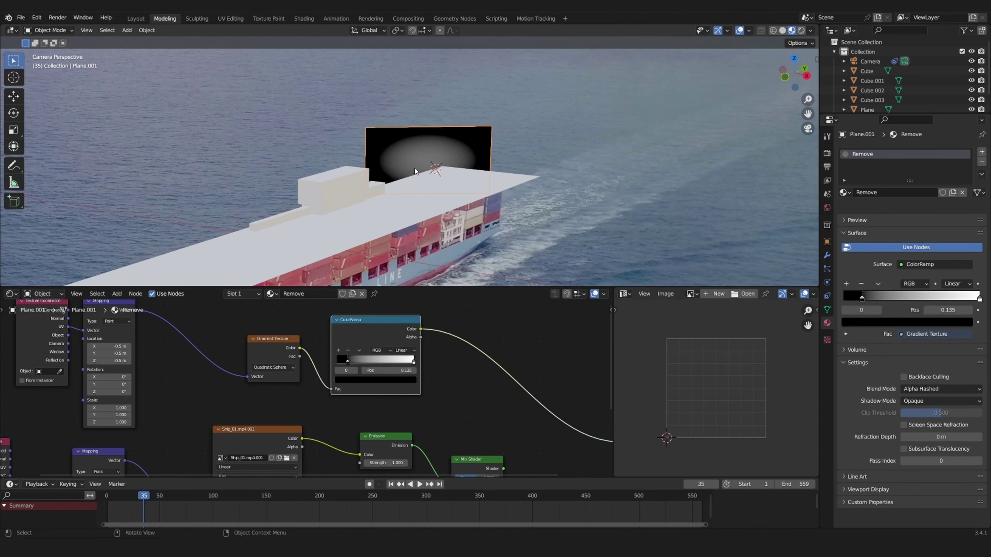
Step: Drive the Mix Shader's factor with the ColorRamp color, connect the Mix Shader to the Material Output and swap its two shader inputs
left_click_drag(357, 307, 384, 433)
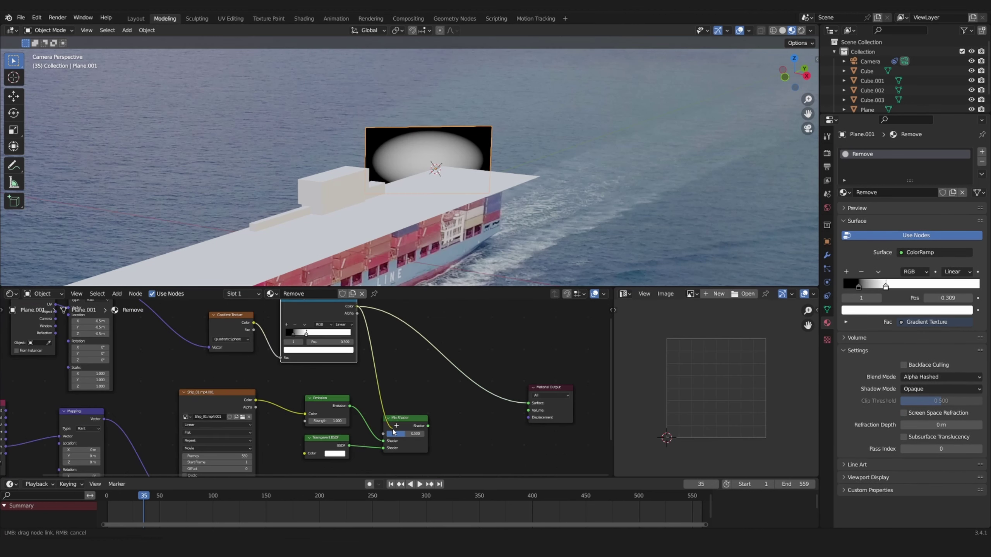
left_click(409, 426, "ctrl+shift")
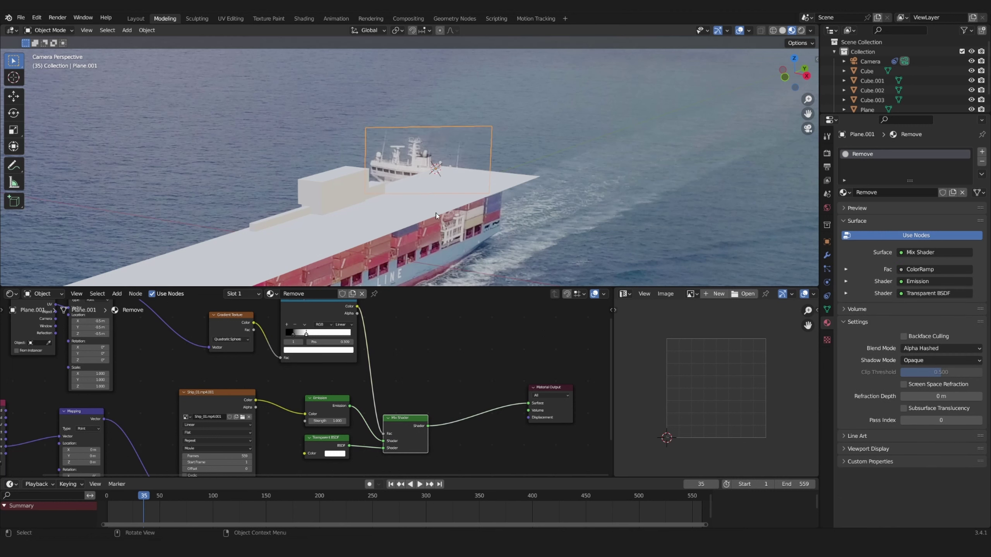
scroll(351, 437, "up", 4)
middle_click_drag(345, 445, 363, 387)
left_click_drag(357, 374, 394, 374)
key("alt+s")
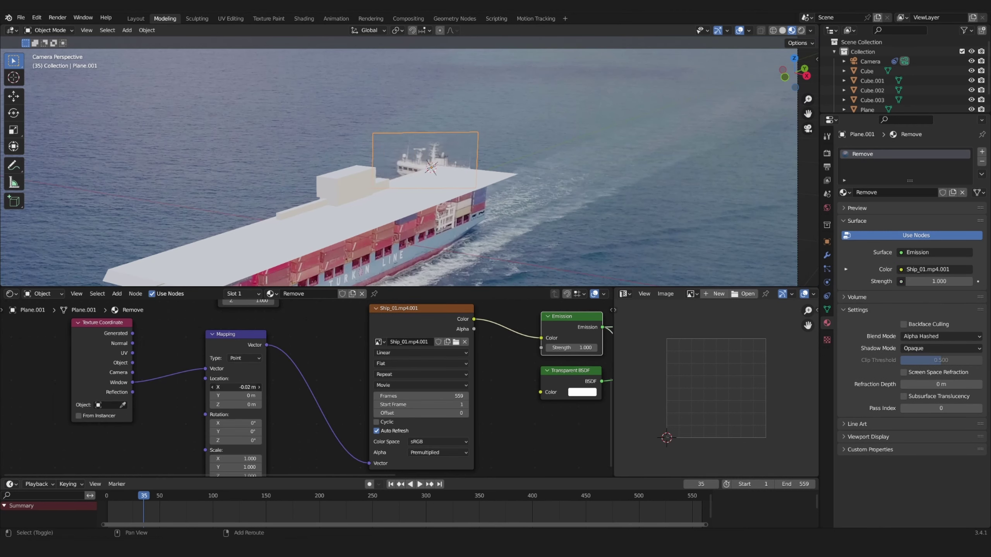
Step: Offset the projected ship video along X in its Mapping node and restore the Mix Shader as the material's output
middle_click_drag(461, 414, 375, 431)
middle_click_drag(432, 414, 432, 435)
left_click(432, 435, "ctrl+shift")
Step: Set the ColorRamp's white stop to position 0.167 and scale the removal plane up about 1.32 times to cover the bridge
middle_click_drag(369, 347, 411, 390)
scroll(412, 389, "up", 5)
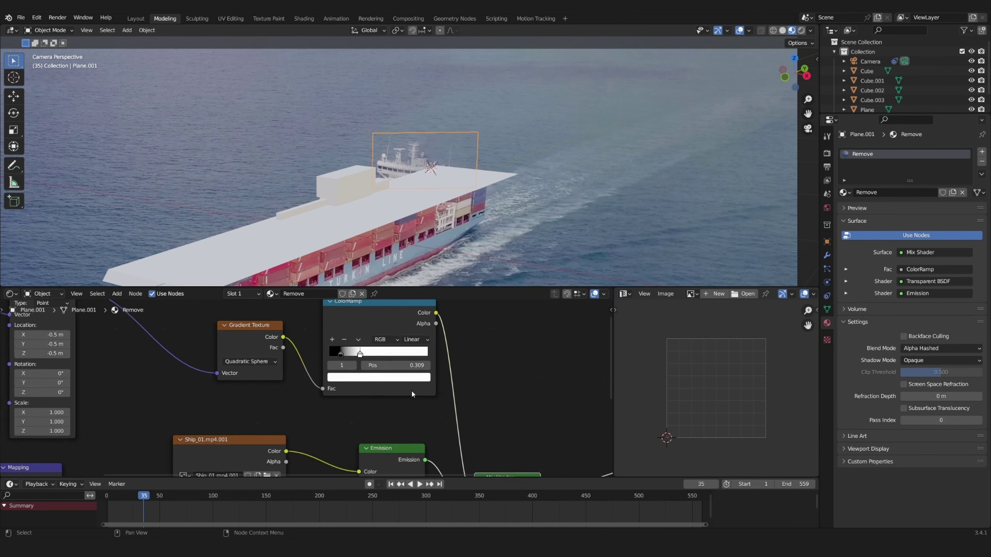
key("s")
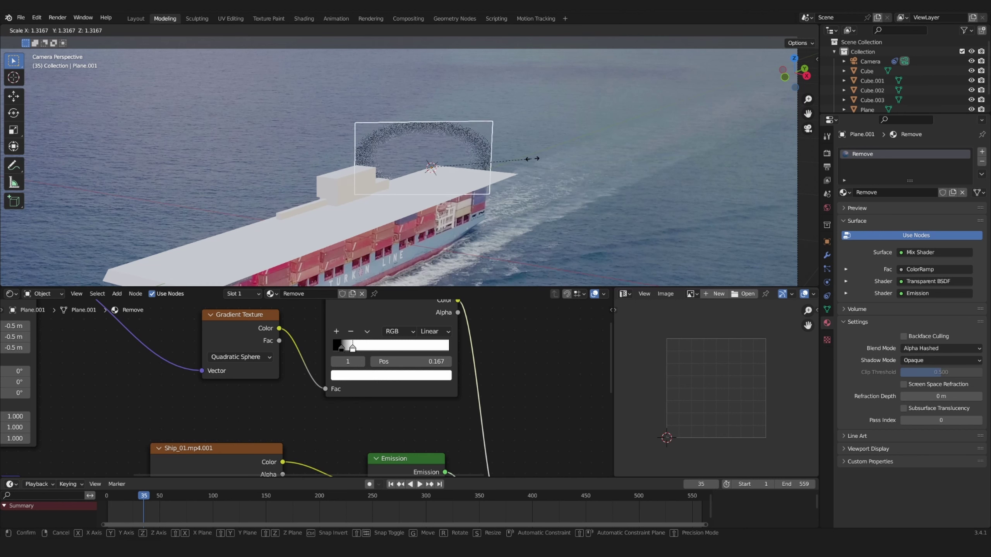
left_click(523, 177)
left_click(509, 203)
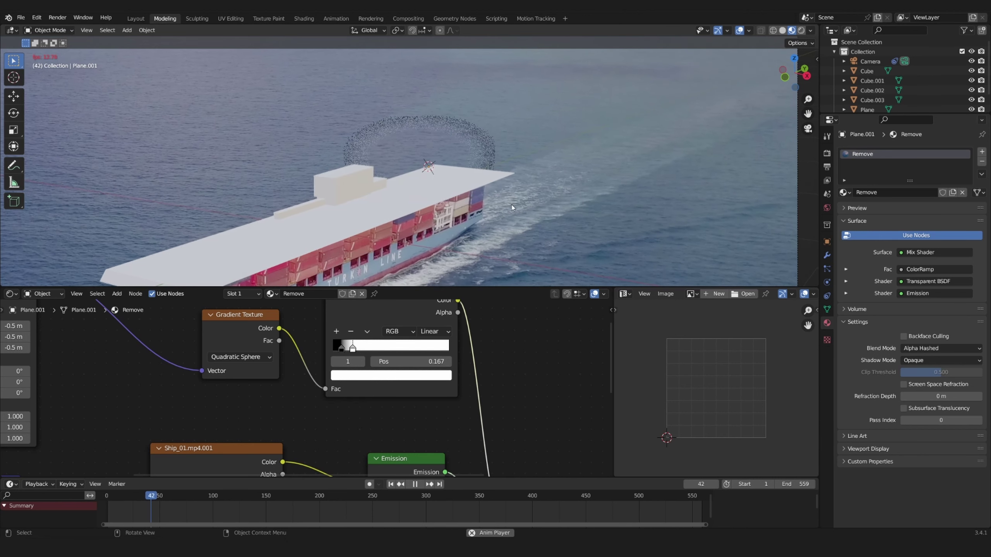
key("shift+Right")
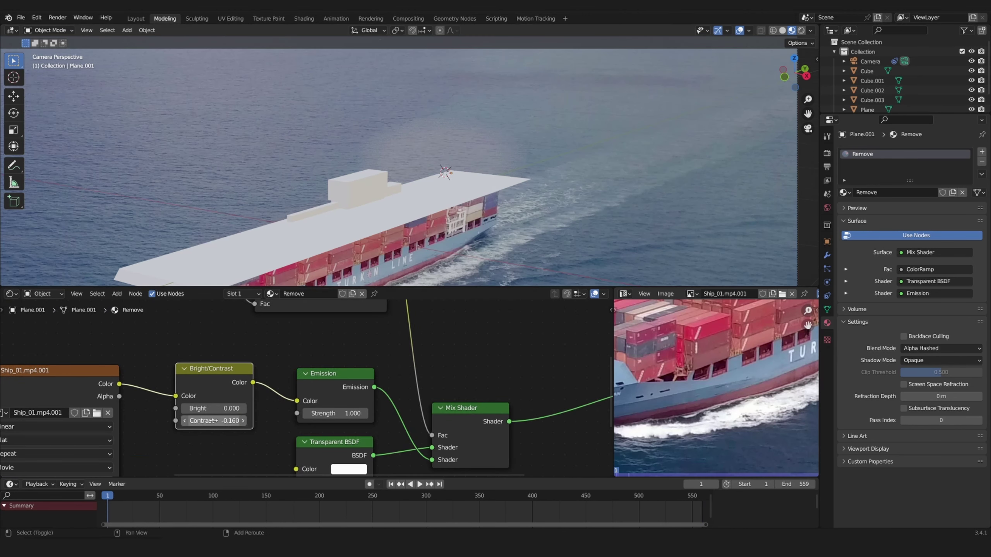
Step: Set the Bright/Contrast node to Bright -0.130 and Contrast -0.430, and insert a Mix Color node before the Emission shader
scroll(140, 464, "down", 2)
key("shift+a")
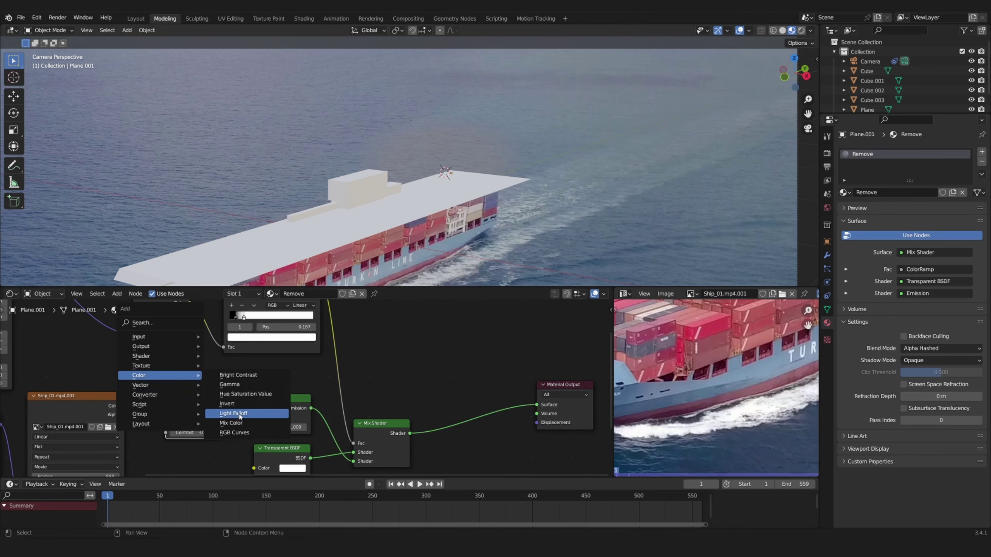
left_click(230, 423)
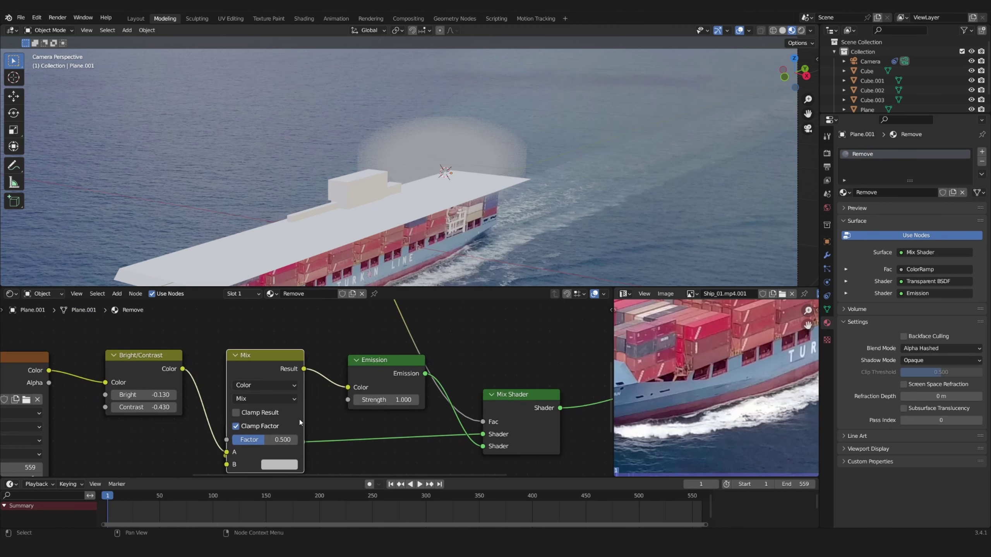
Step: Change the Mix node's blend mode to Overlay and tint its B color a muted cyan-blue
left_click(246, 398)
left_click(250, 227)
left_click(280, 465)
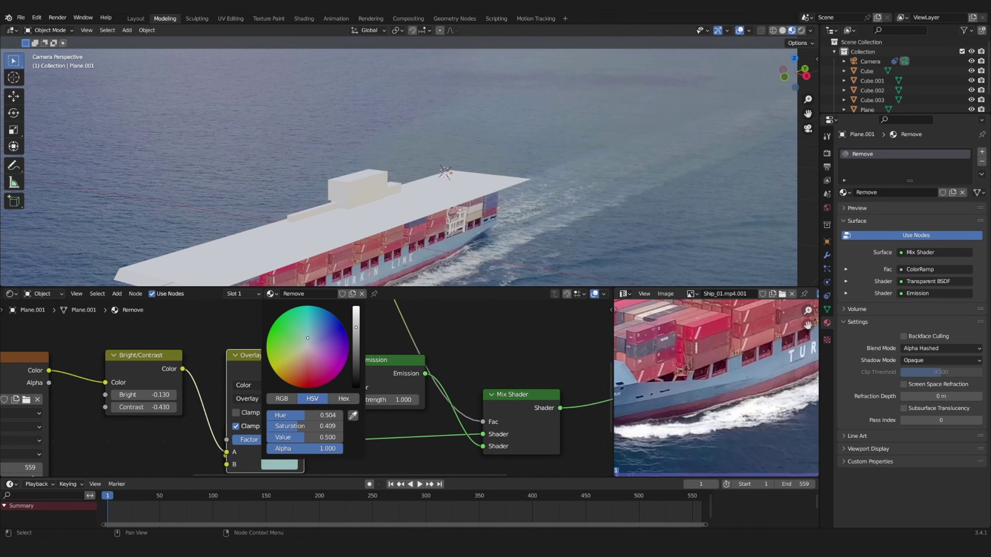
left_click_drag(307, 338, 310, 336)
left_click_drag(356, 327, 356, 322)
left_click(280, 465)
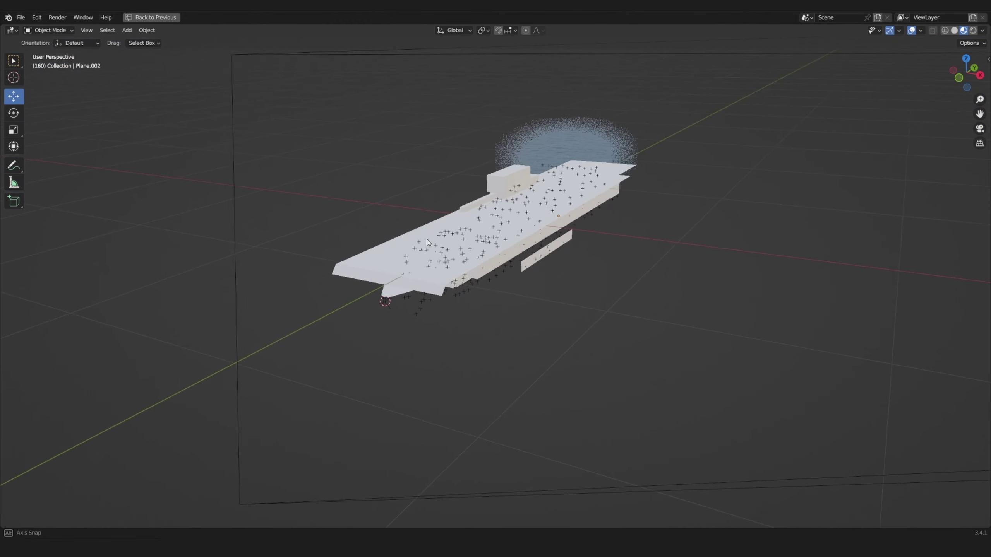
Step: Enter Edit Mode on the narrow vertical side plane and nudge its geometry slightly to match the tracking markers
scroll(427, 242, "up", 10)
key("Tab")
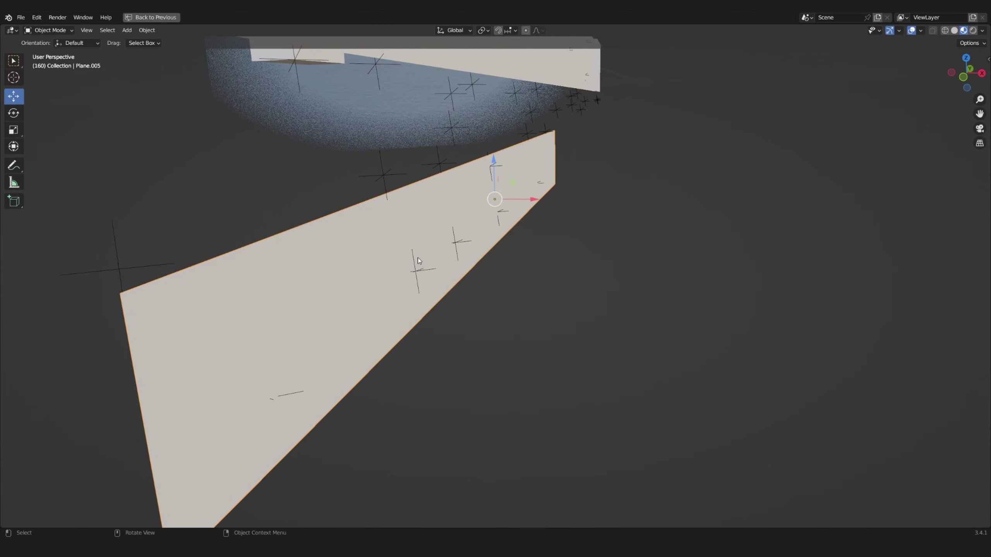
middle_click_drag(420, 258, 418, 265)
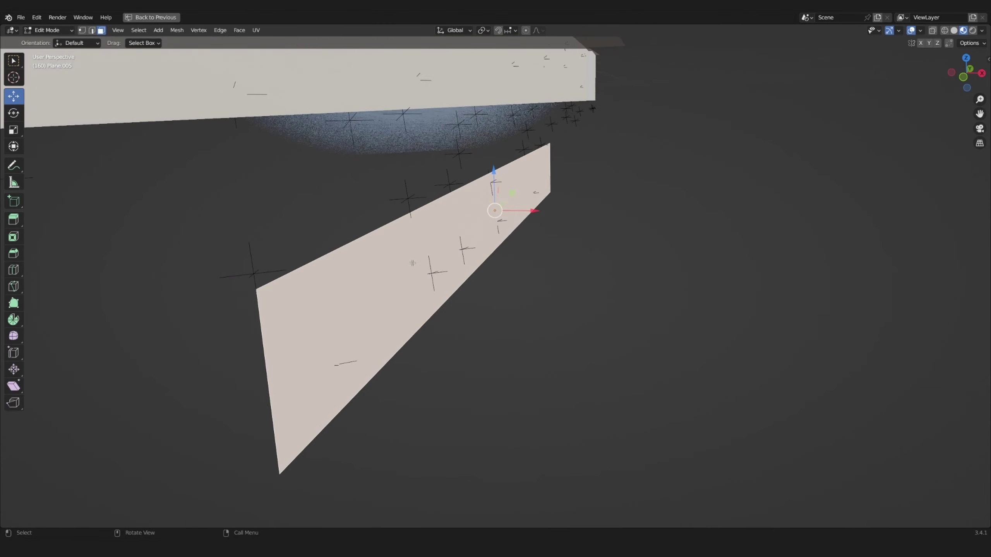
key("shift+z")
middle_click_drag(507, 226, 524, 228)
key("shift+z")
left_click_drag(523, 207, 525, 207)
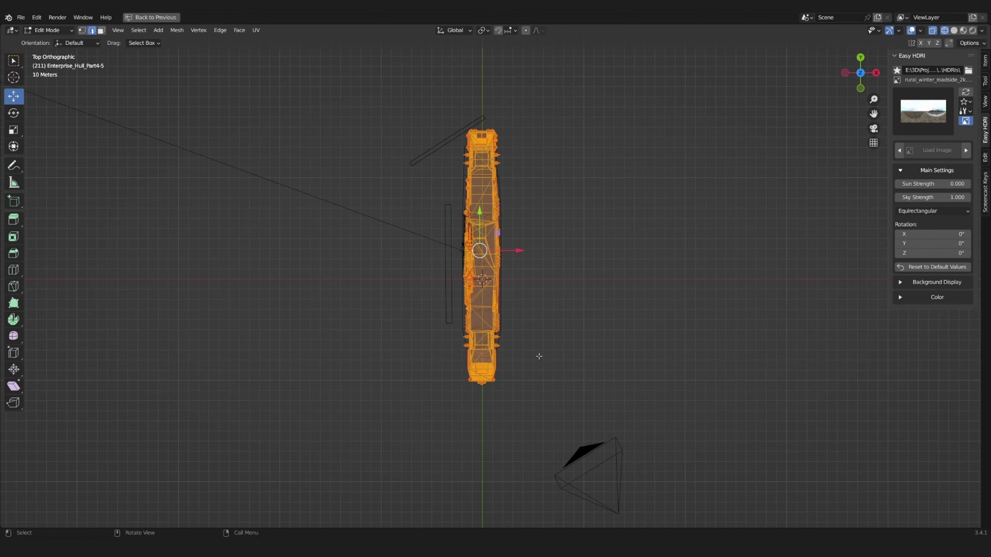
left_click_drag(538, 277, 581, 409)
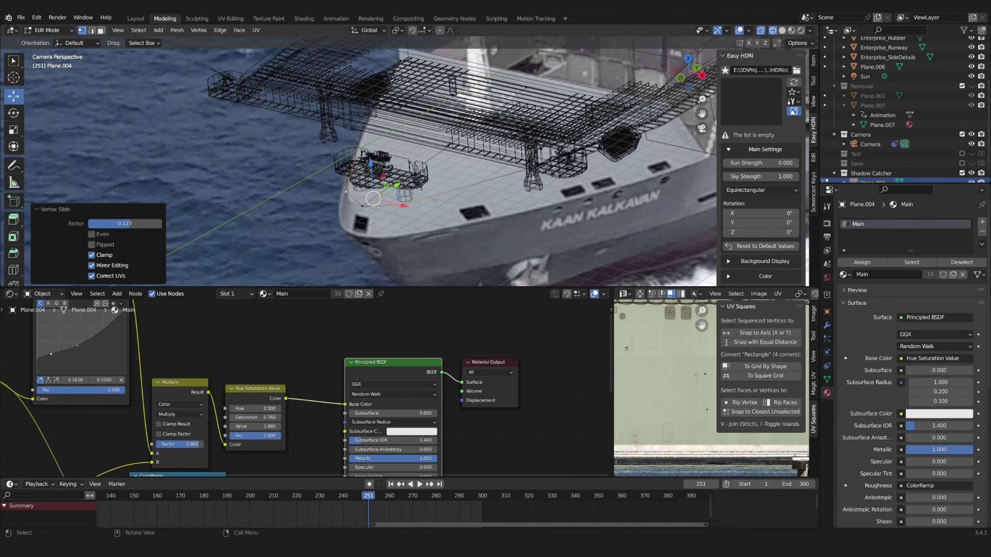
Step: Undo the vertex slide on the bow deck plane and bevel its corner vertices with 3 segments and a width of about 0.013 m
key("ctrl+z")
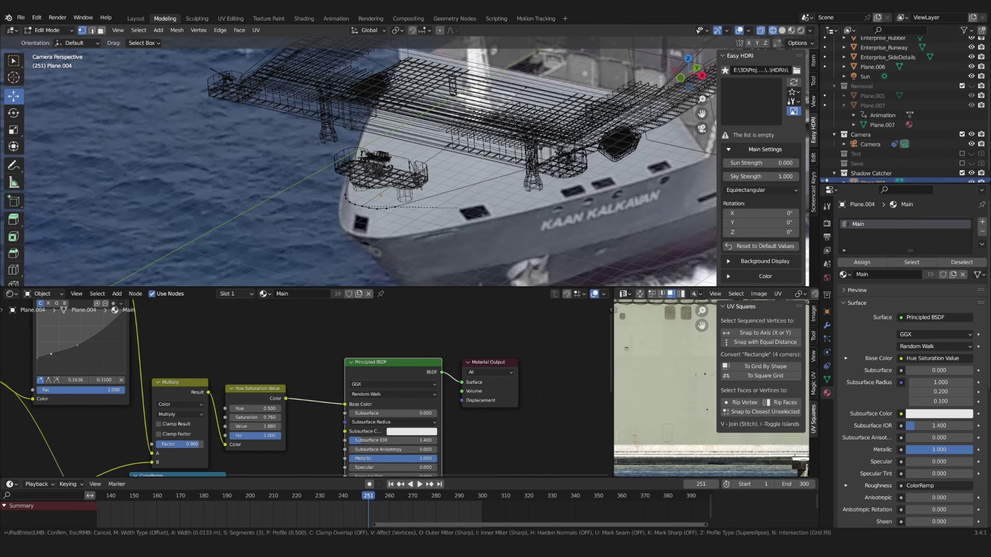
left_click(469, 203)
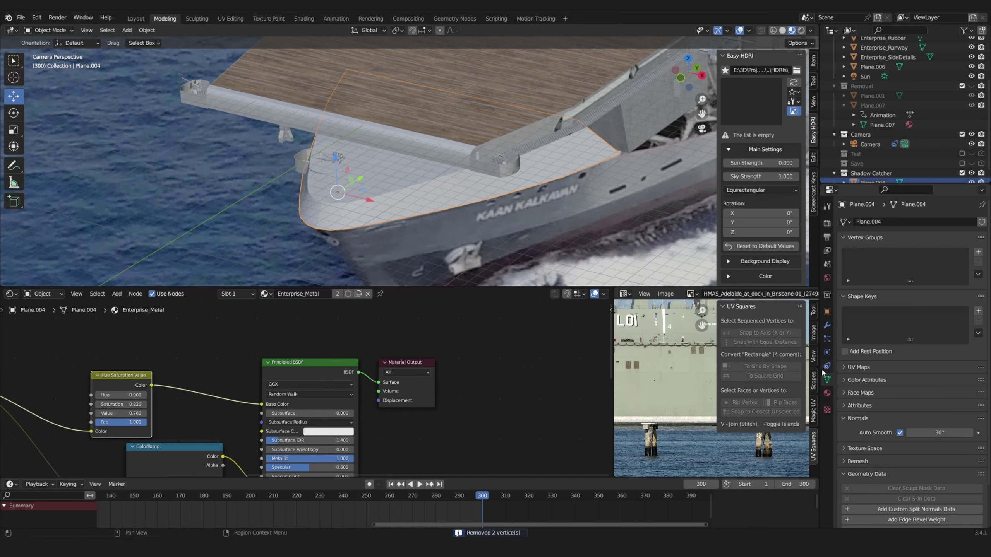
Step: Make the bow deck plane a shadow catcher and show the scene in rendered shading
left_click(827, 312)
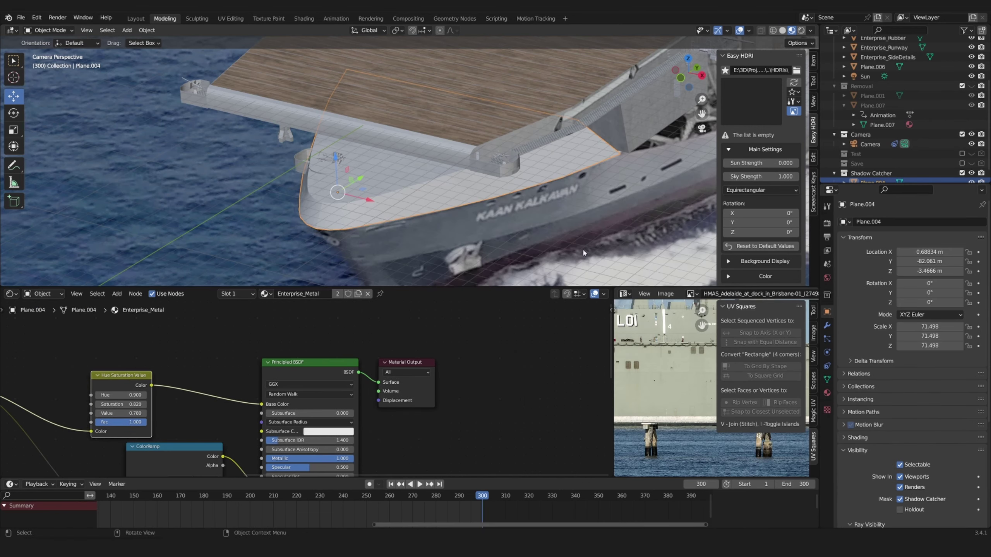
scroll(583, 253, "down", 1)
key("alt+a")
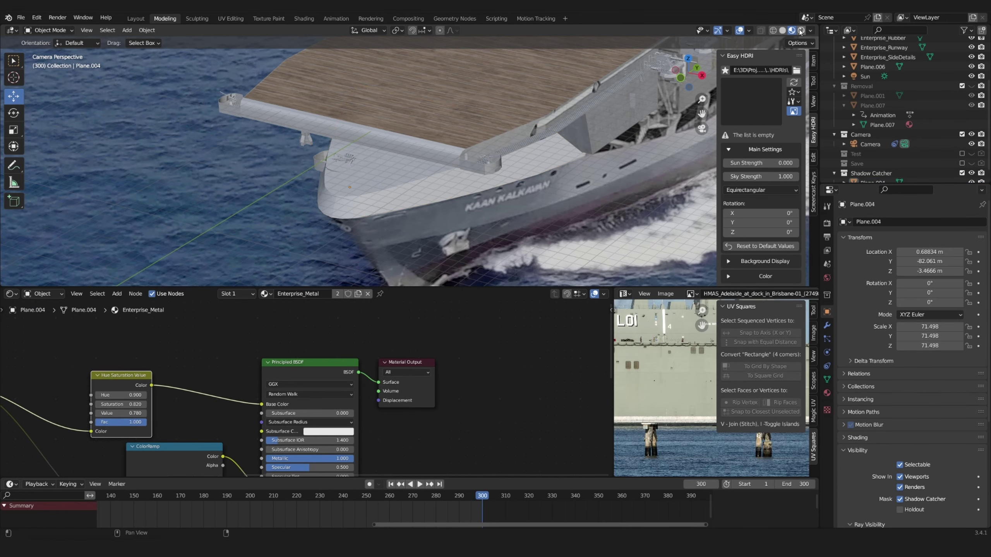
left_click(800, 30)
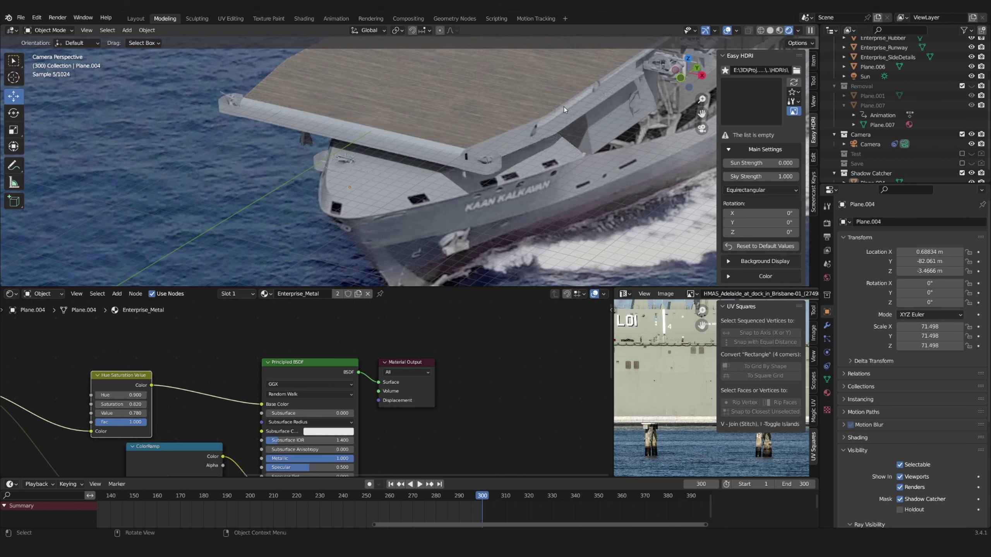
scroll(563, 109, "down", 3)
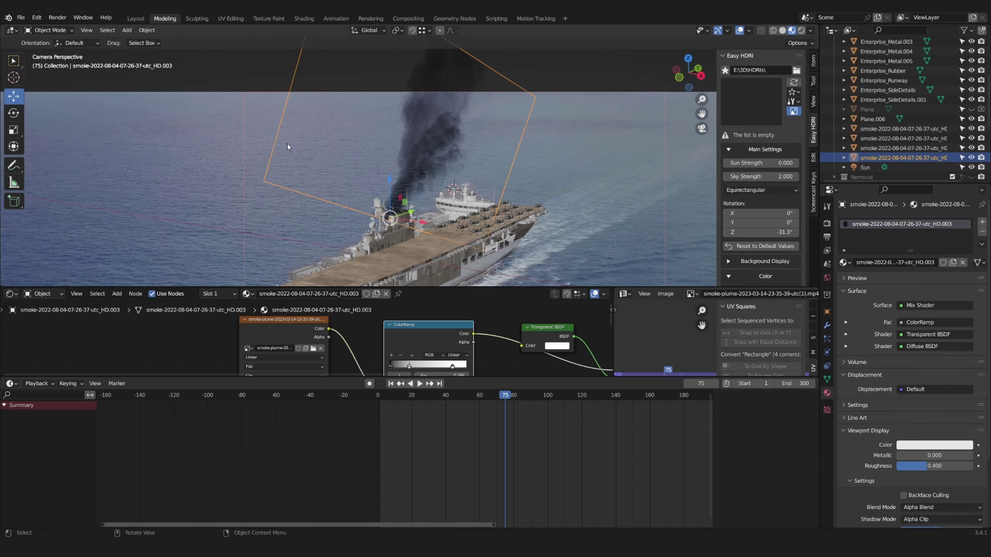
Step: Select the Water_Emission ocean plane and toggle its camera ray visibility, viewing the scene through the camera
left_click(499, 175)
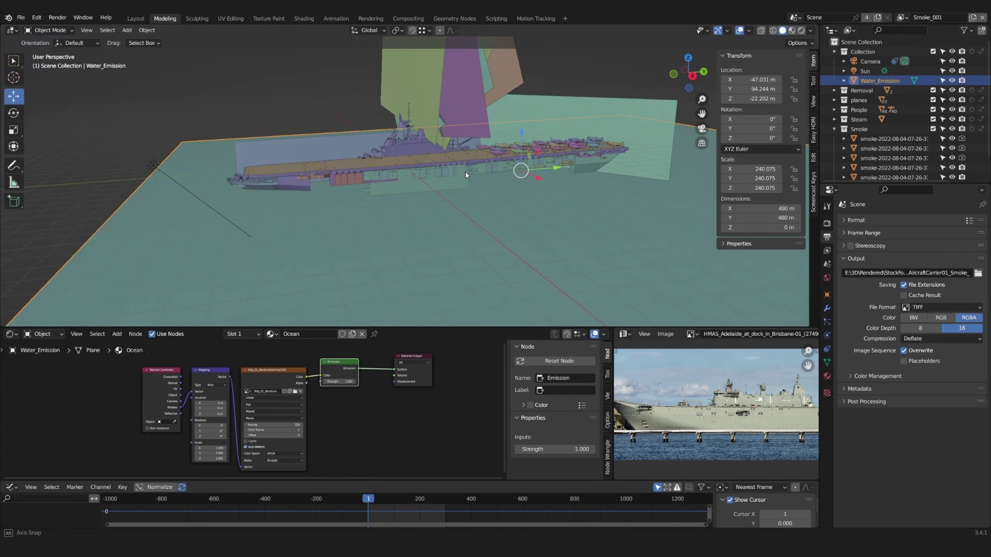
mouse_move(291, 158)
middle_mouse_down()
mouse_move(440, 161)
mouse_move(458, 176)
mouse_move(408, 129)
middle_mouse_up()
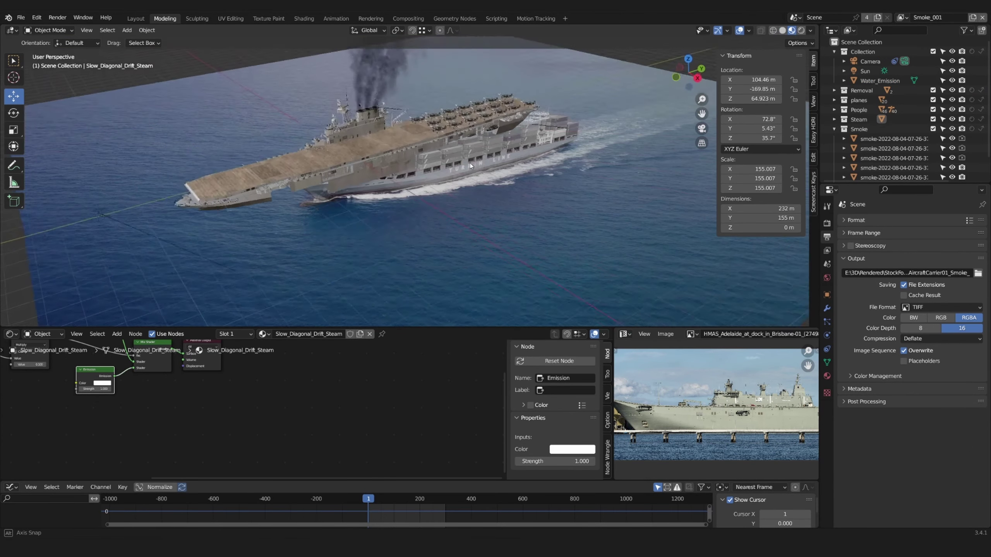
middle_click_drag(471, 167, 549, 173)
left_click(460, 234)
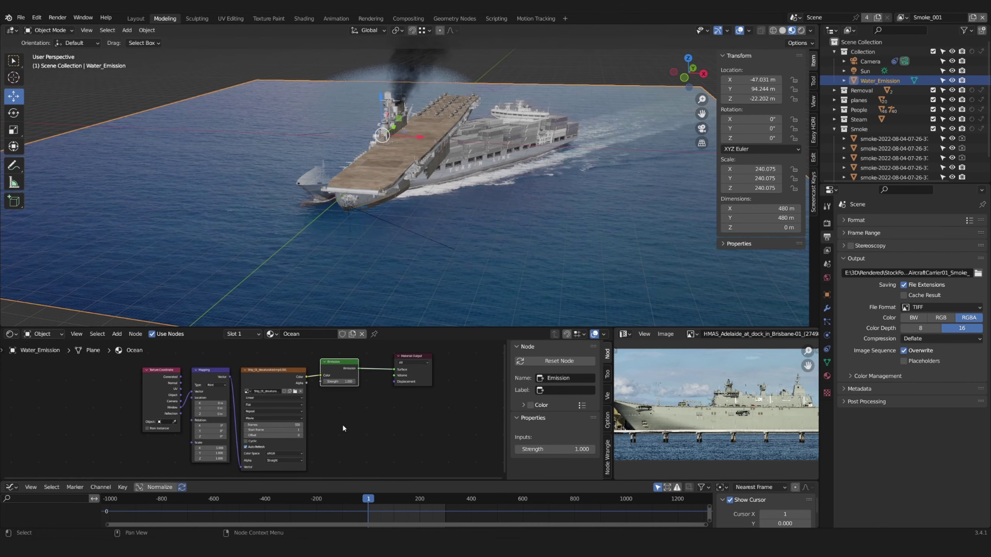
key("KP_0")
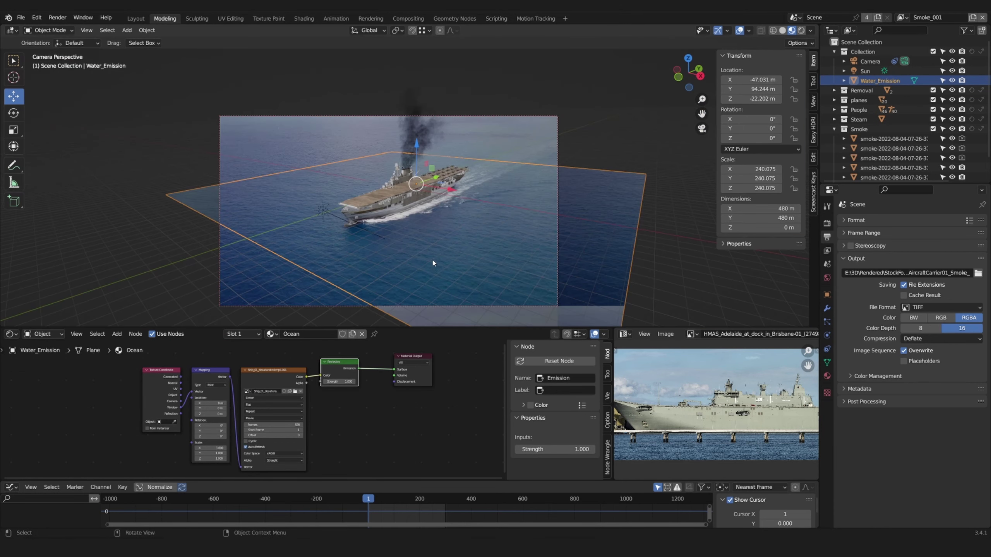
scroll(433, 262, "up", 1)
left_click(827, 294)
scroll(950, 414, "down", 10)
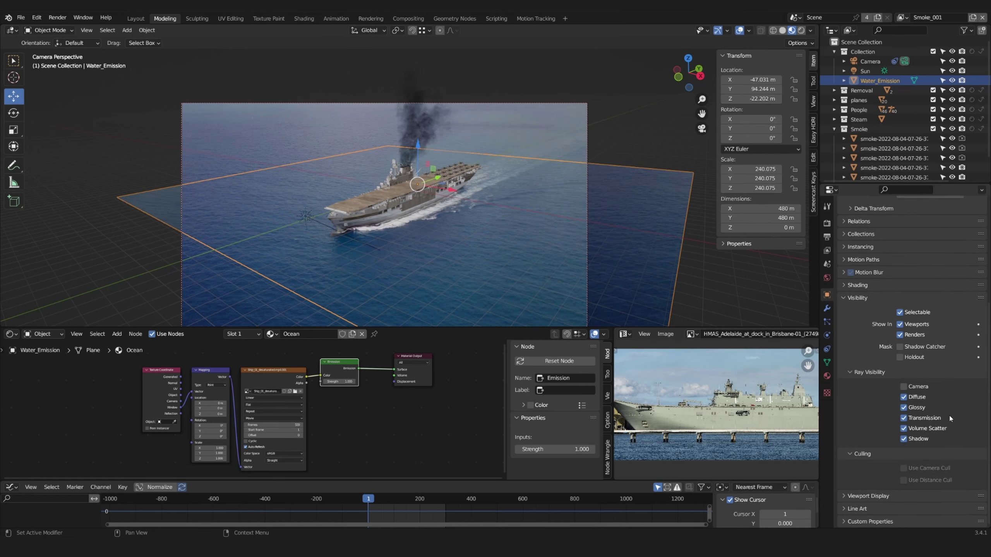
left_click(904, 386)
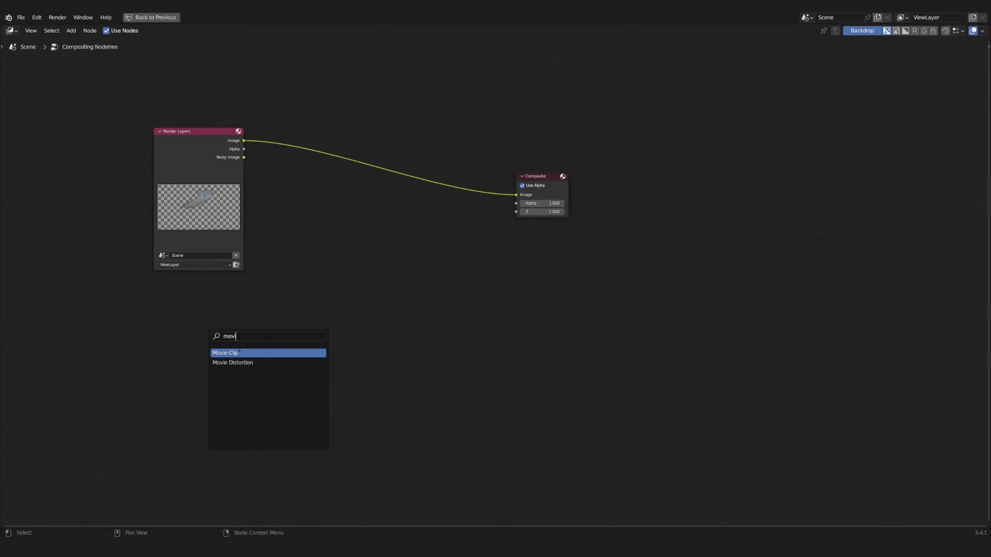
Step: Add a Movie Clip node to the compositing node tree and load Ship_01_desaturated.mp4 into it
left_click(240, 353)
left_click(178, 429)
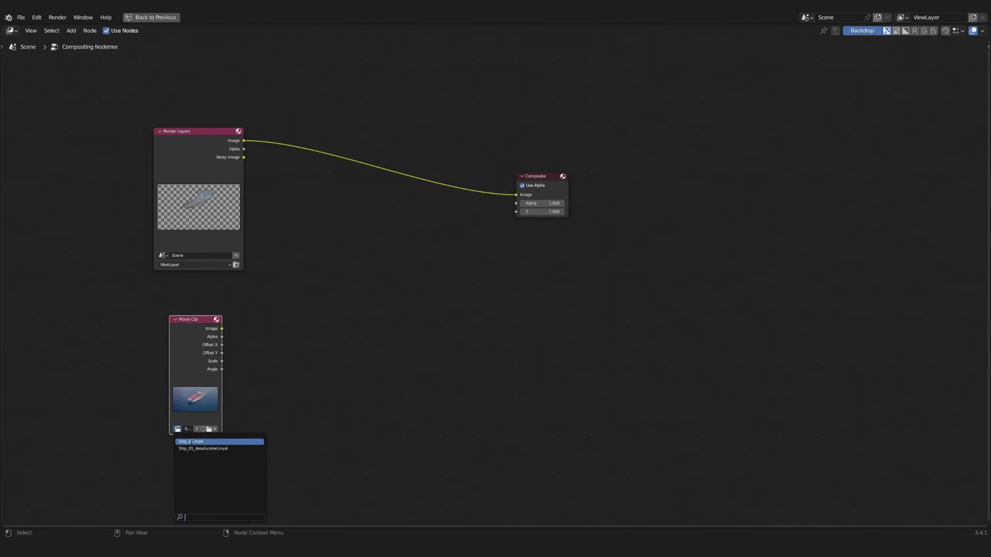
left_click(203, 449)
Step: Insert an Alpha Over node on the link between Render Layers and Composite
key("shift+a")
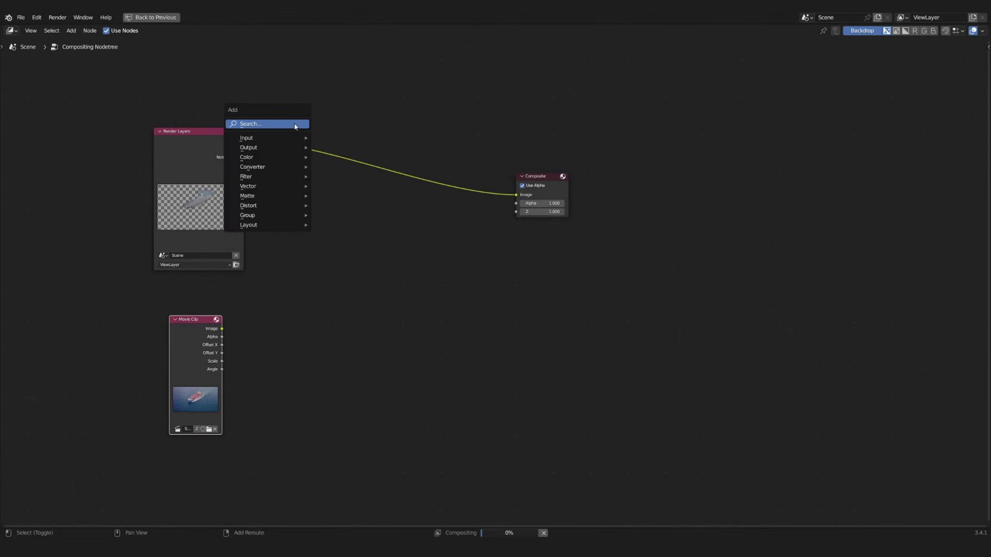
mouse_move(269, 161)
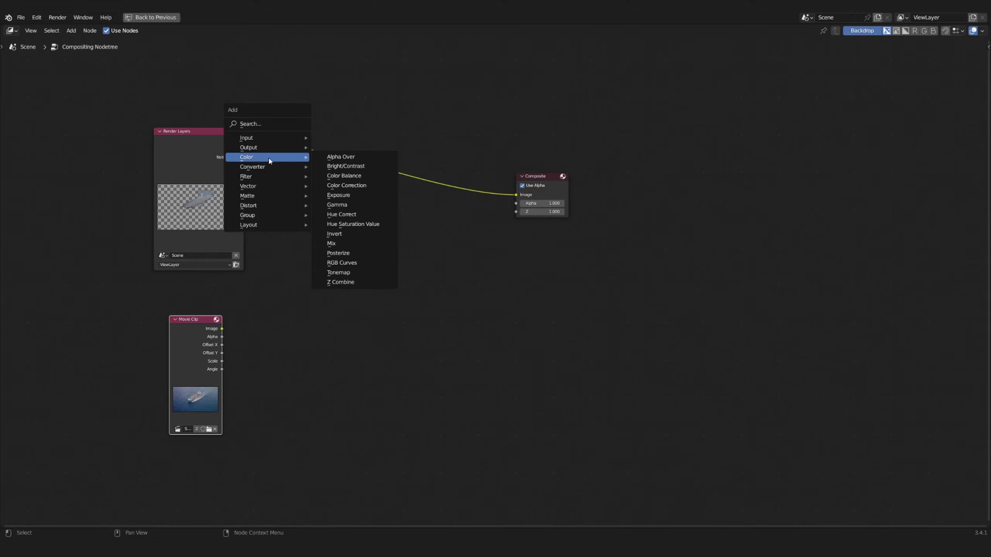
left_click(339, 158)
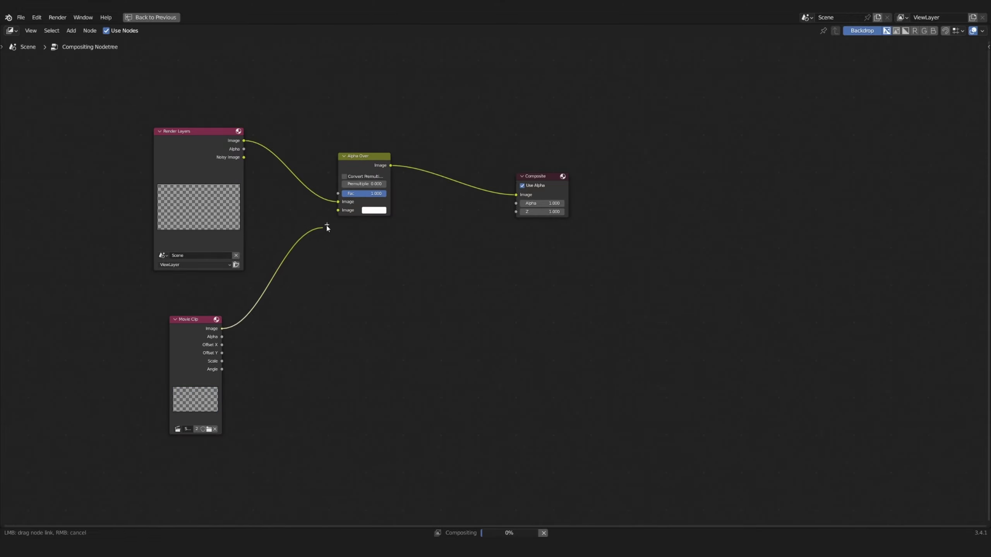